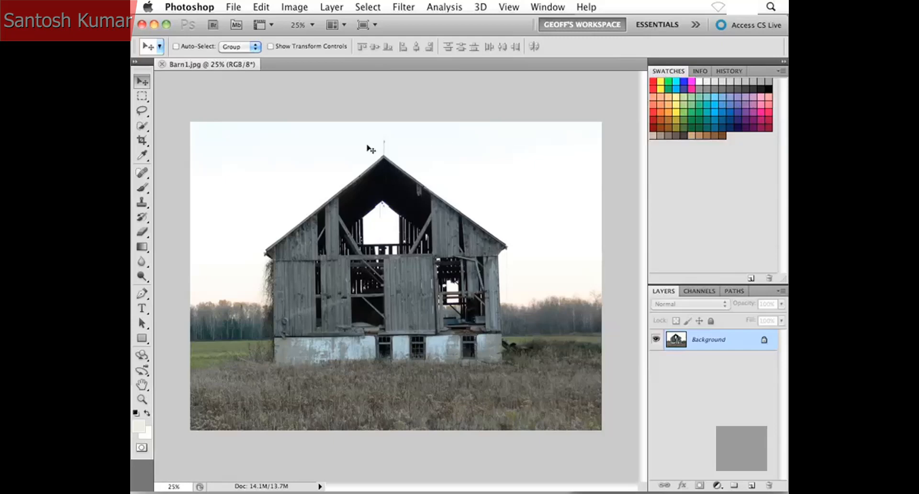
pyautogui.click(260, 7)
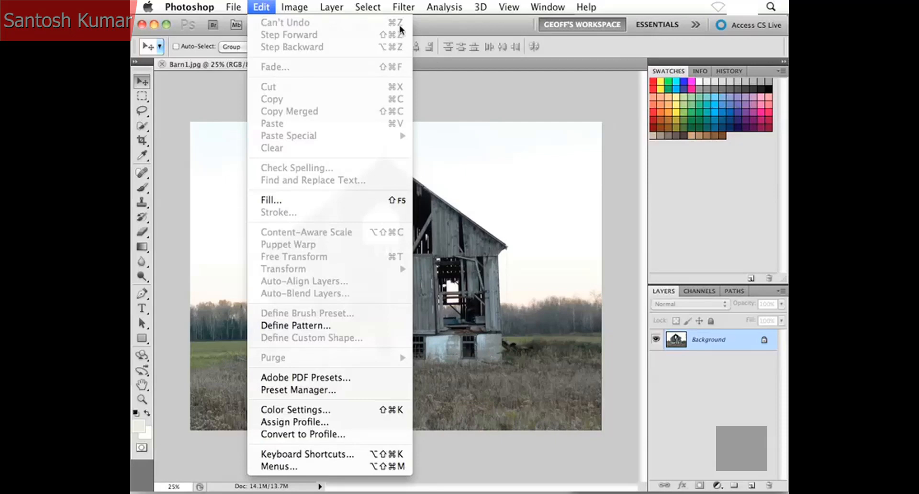
pyautogui.click(441, 27)
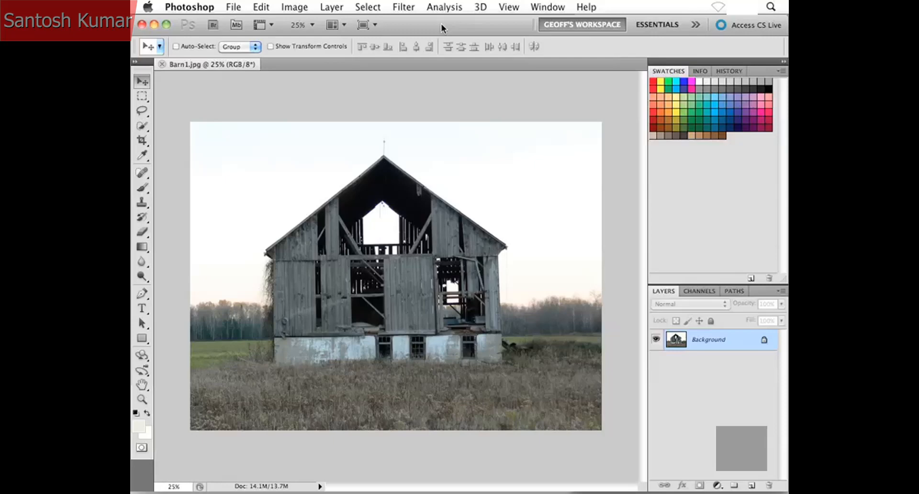
# Step: Display the document history and apply the Dry Brush filter with brush size 2, brush detail 8 and texture 1
pyautogui.click(735, 72)
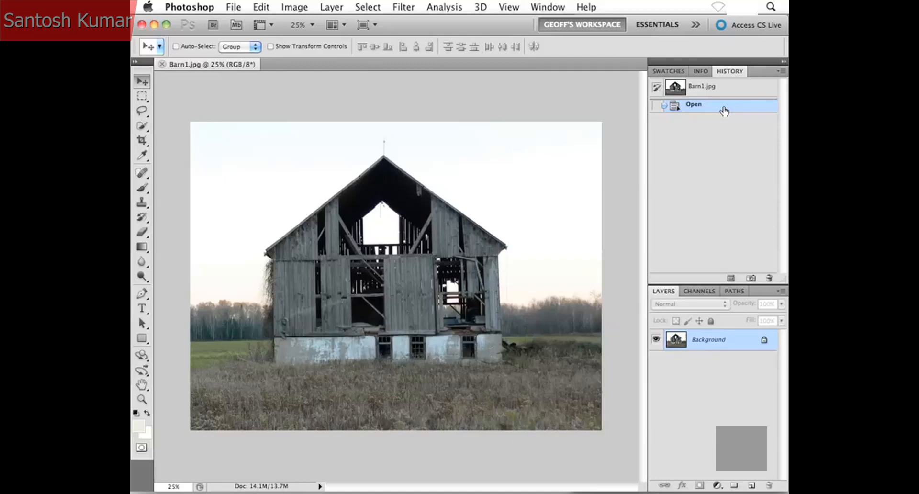
pyautogui.click(402, 7)
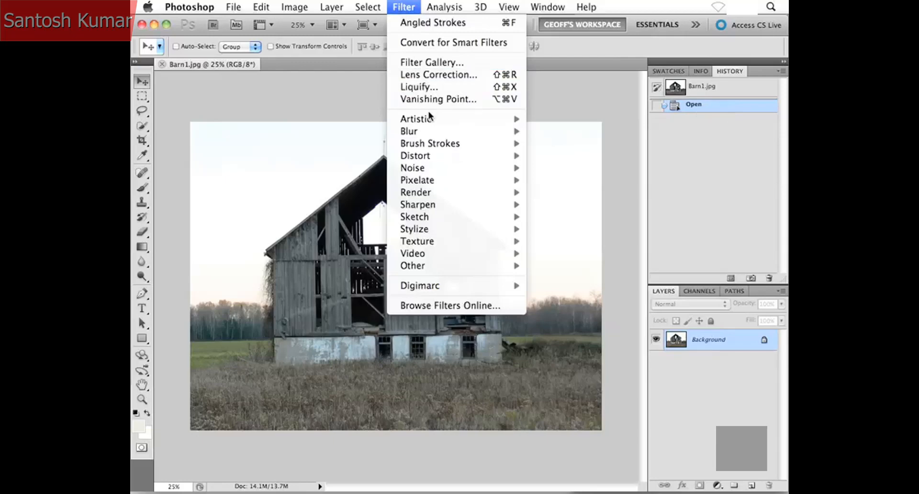
pyautogui.moveTo(425, 119)
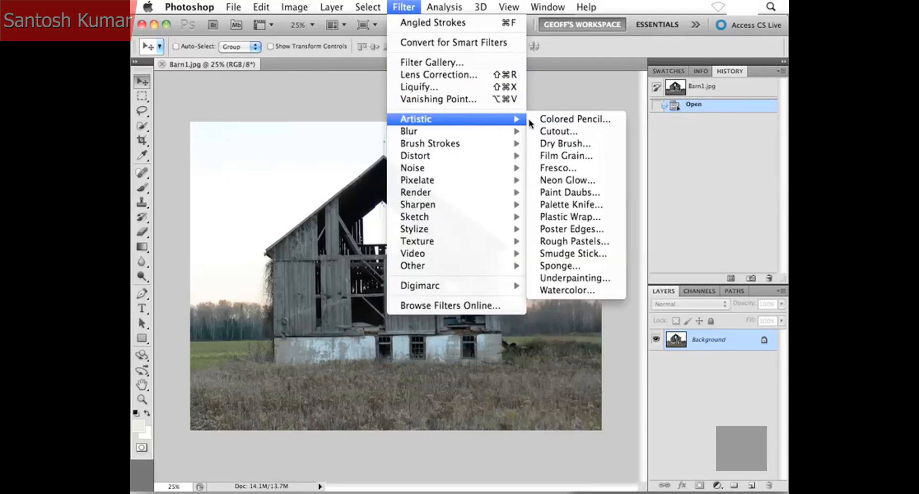
pyautogui.click(574, 143)
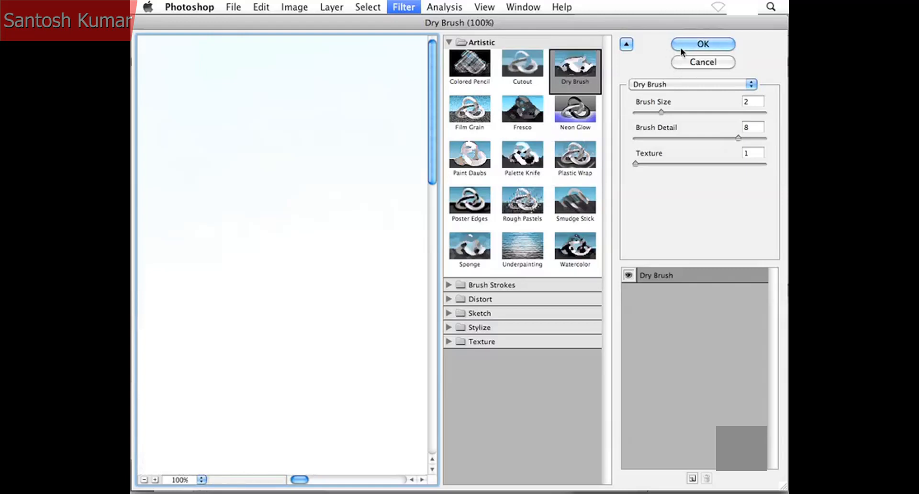
pyautogui.click(699, 46)
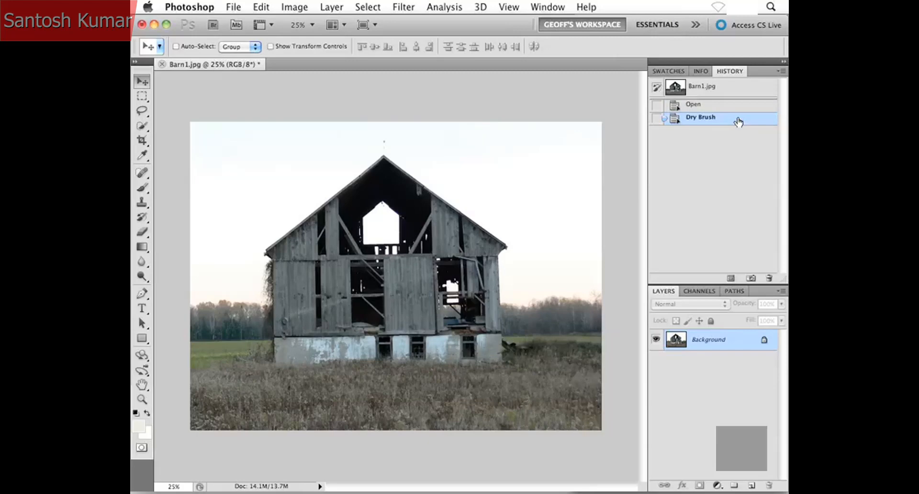
# Step: Apply the Angled Strokes filter with direction balance 50, stroke length 15 and sharpness 3
pyautogui.click(403, 7)
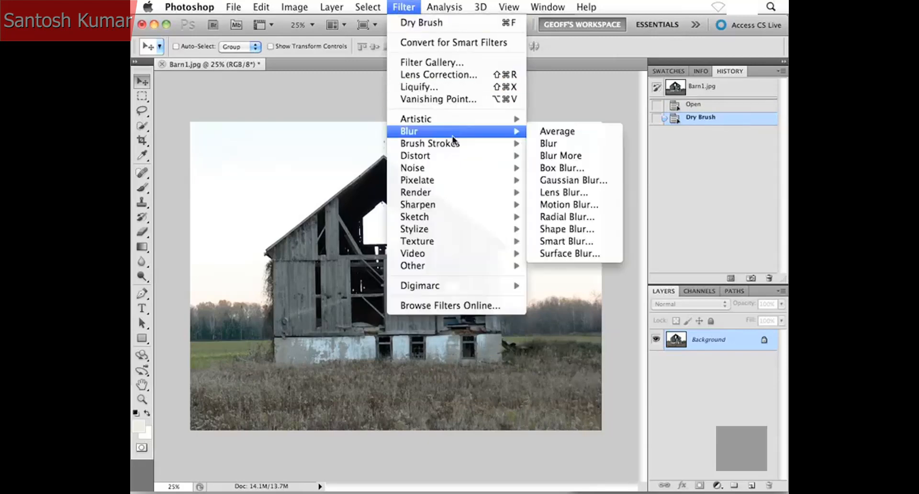
pyautogui.moveTo(454, 145)
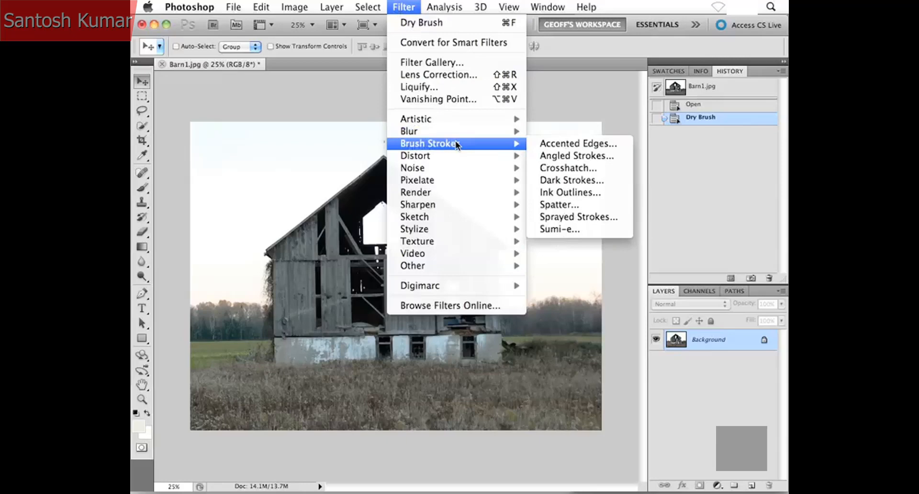
pyautogui.click(542, 157)
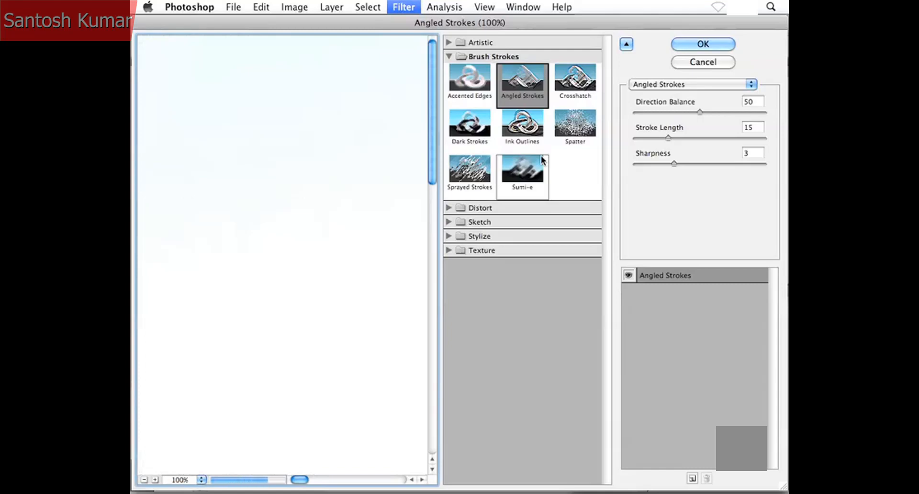
pyautogui.click(679, 44)
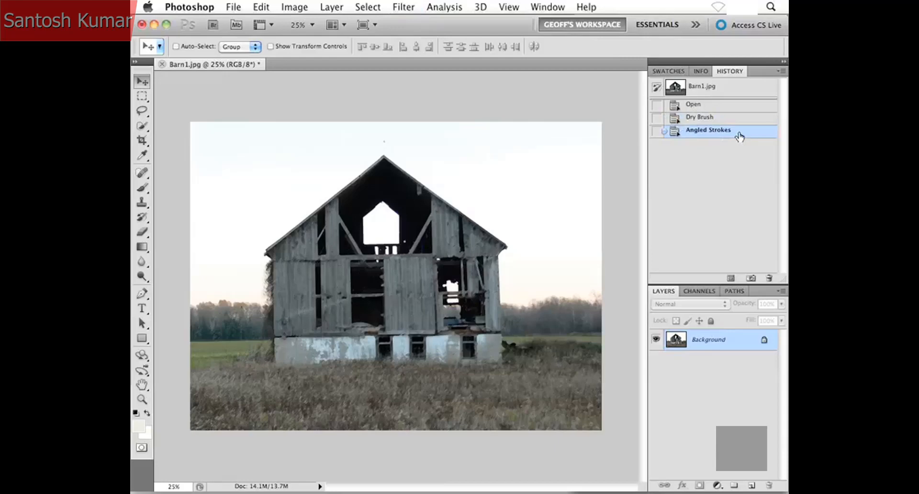
# Step: Apply a Brightness/Contrast adjustment to the barn photo with brightness 44 and contrast -23
pyautogui.click(293, 7)
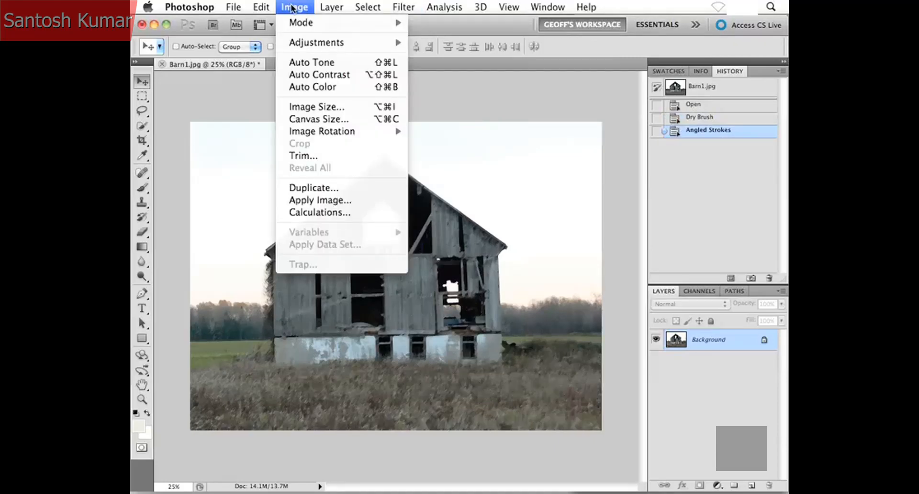
pyautogui.moveTo(295, 44)
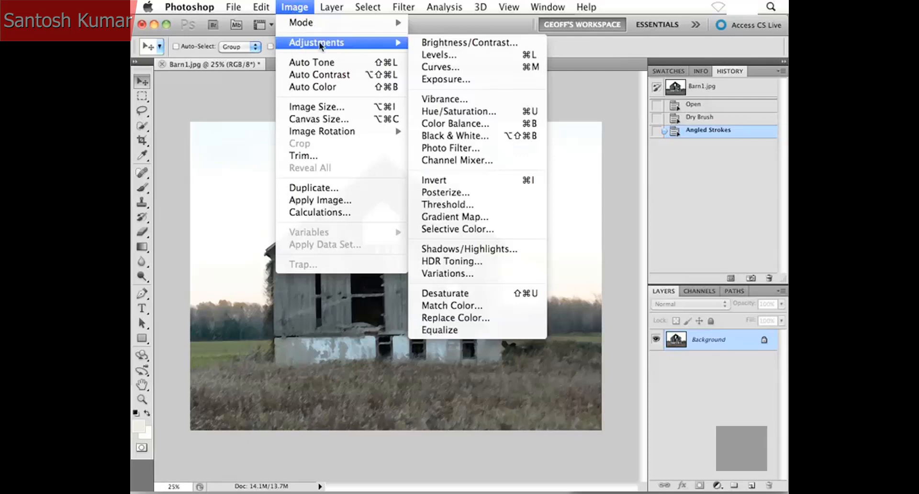
pyautogui.click(438, 42)
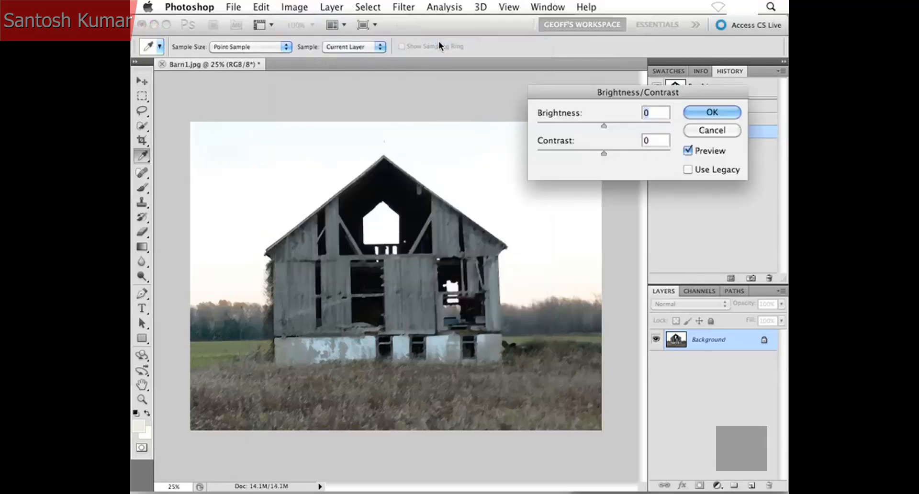
pyautogui.moveTo(539, 90); pyautogui.dragTo(416, 84)
pyautogui.moveTo(478, 116); pyautogui.dragTo(448, 145)
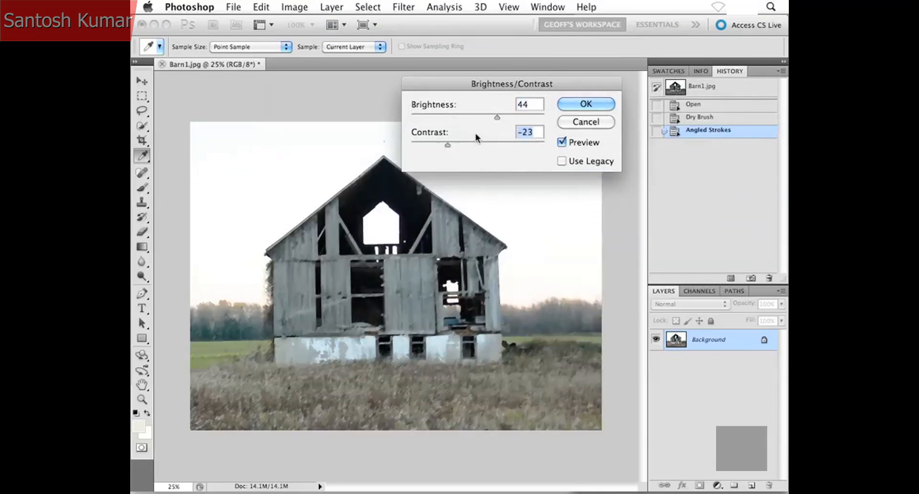
pyautogui.click(584, 104)
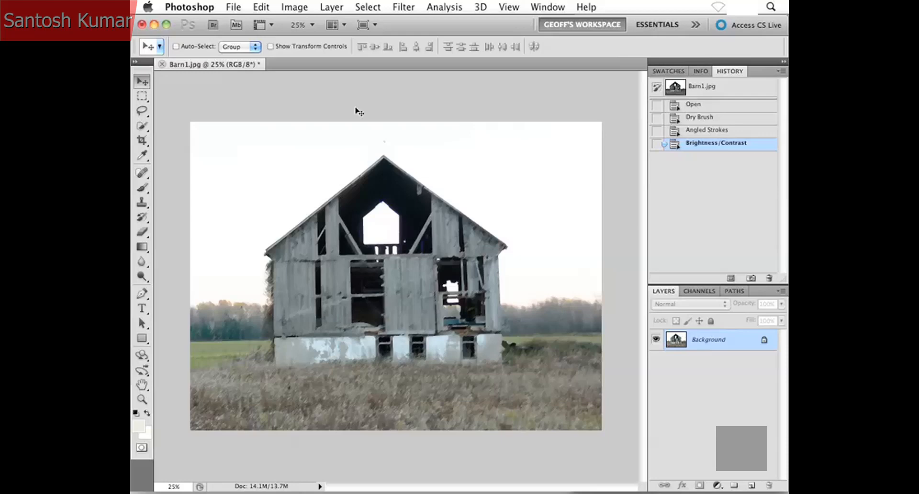
# Step: Undo the Brightness/Contrast adjustment and redo it
pyautogui.click(254, 9)
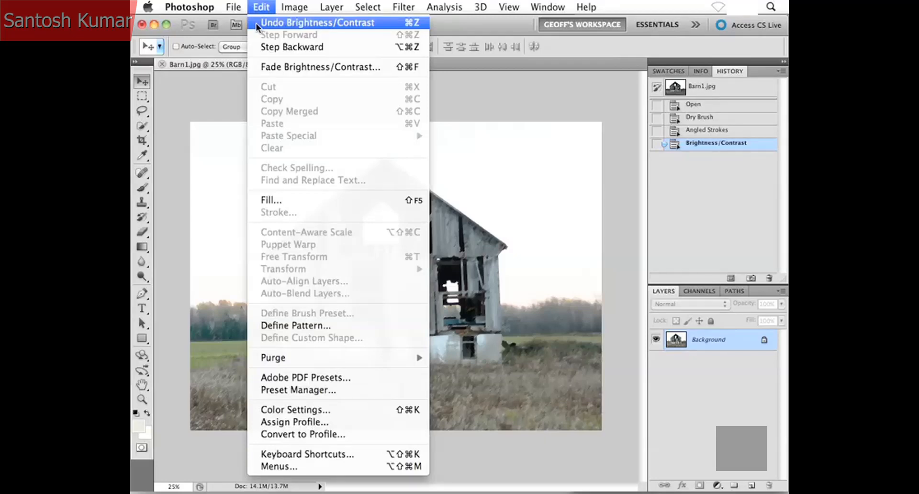
pyautogui.click(257, 28)
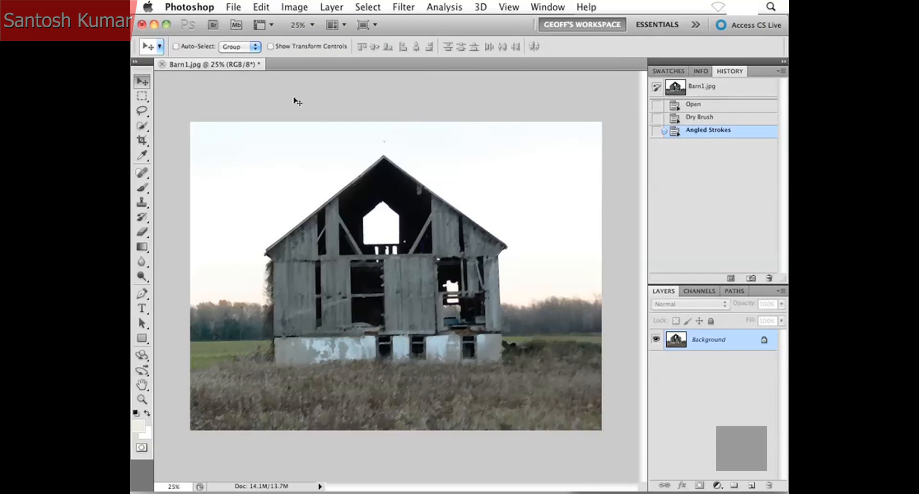
pyautogui.click(260, 8)
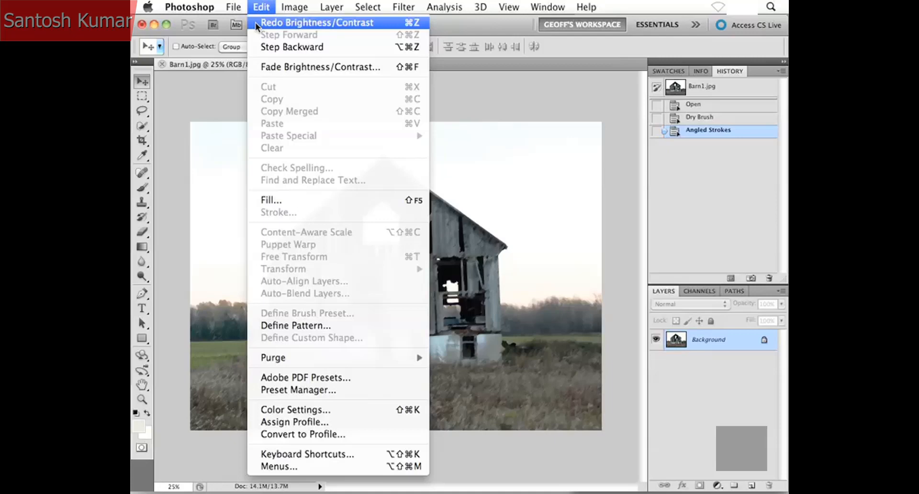
pyautogui.click(287, 22)
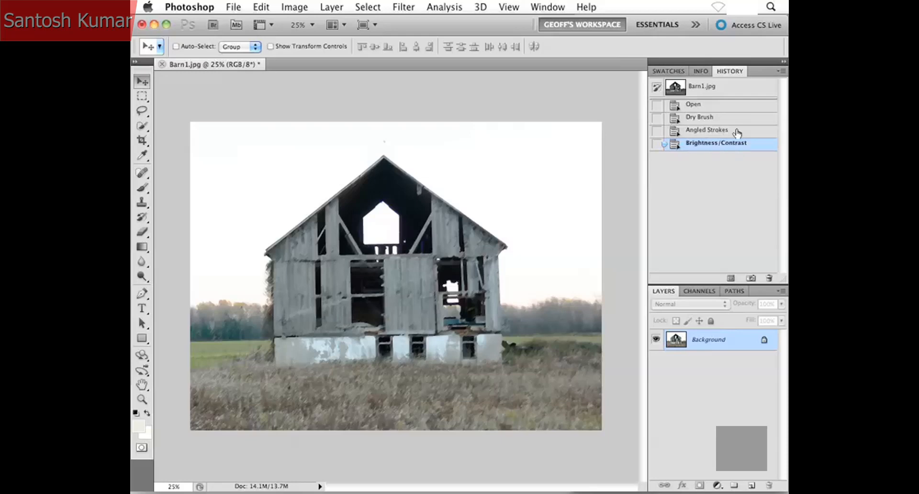
# Step: Revert the image to its Angled Strokes and Dry Brush history states, and return to the Brightness/Contrast state
pyautogui.click(690, 133)
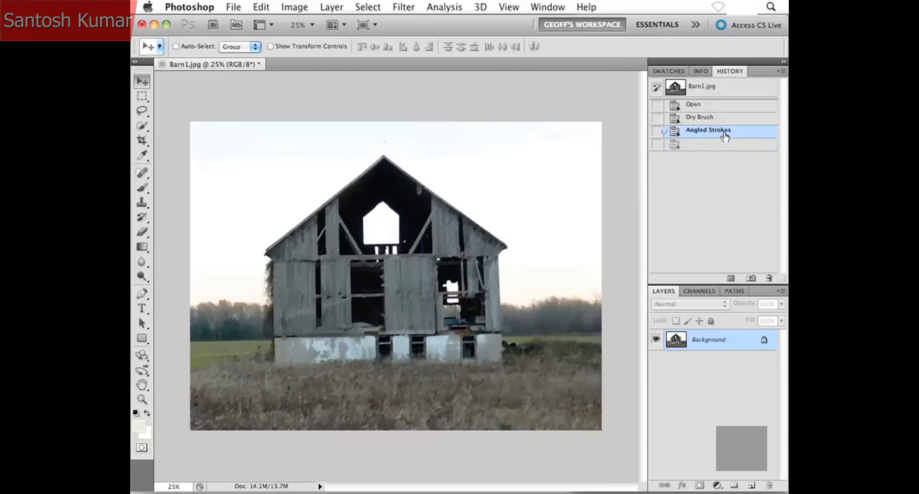
pyautogui.click(699, 119)
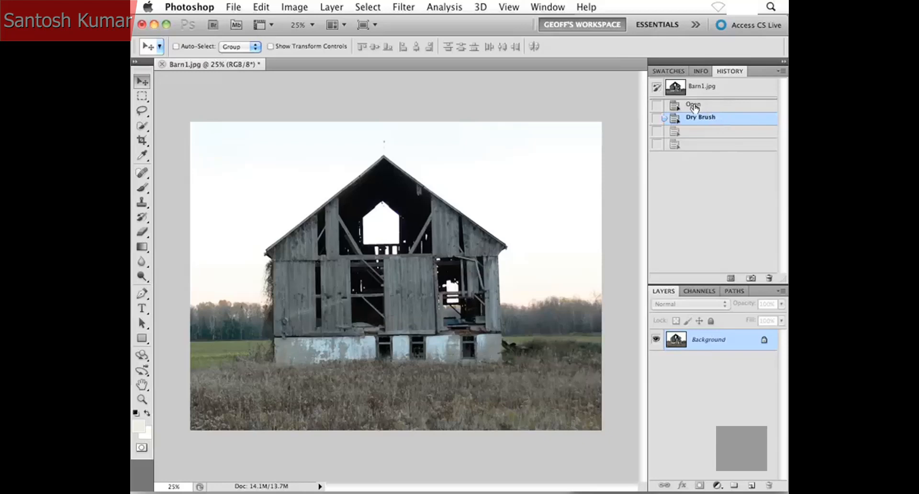
pyautogui.click(700, 144)
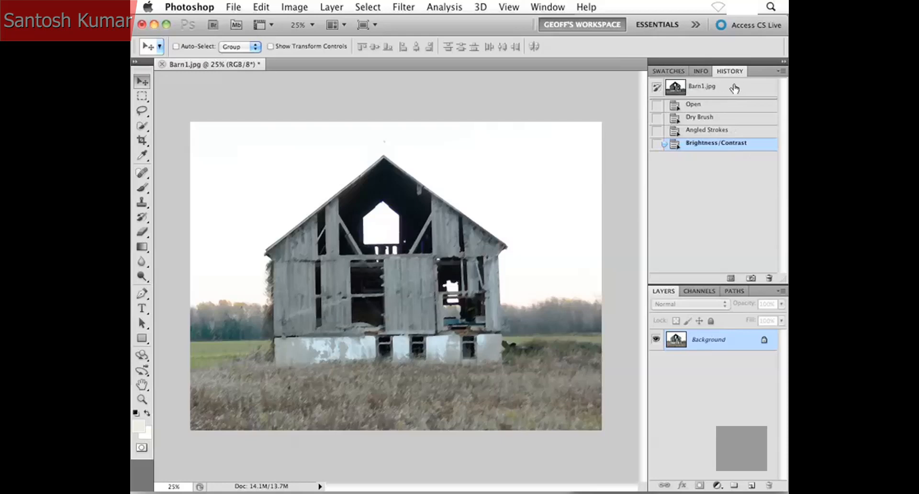
# Step: Compare the original Barn1.jpg snapshot with the Brightness/Contrast state by switching between them repeatedly
pyautogui.click(682, 88)
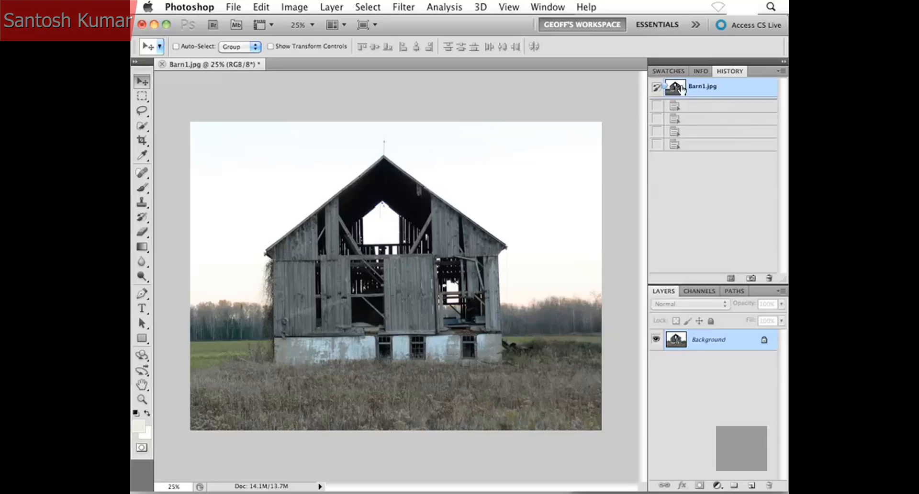
pyautogui.click(694, 147)
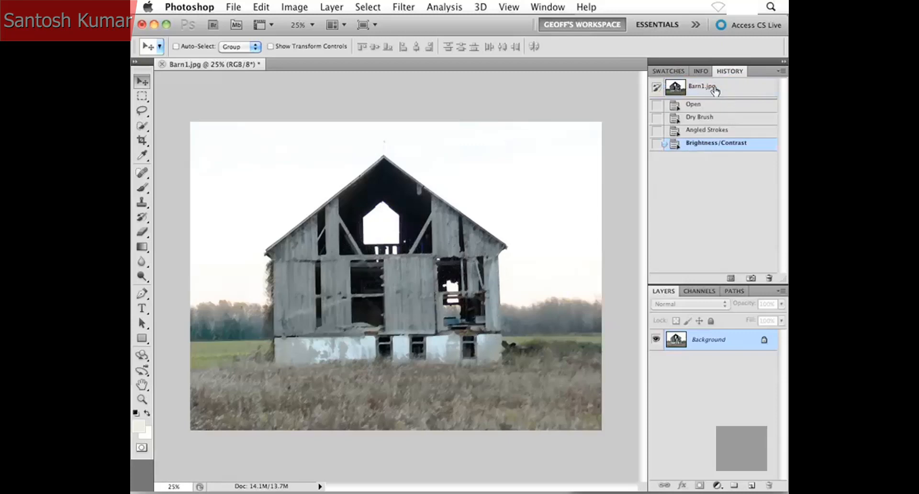
pyautogui.click(716, 88)
pyautogui.click(704, 145)
pyautogui.click(726, 90)
pyautogui.click(719, 146)
# Step: Review the Angled Strokes and Dry Brush states in the history and restore the Brightness/Contrast state
pyautogui.click(708, 131)
pyautogui.click(713, 121)
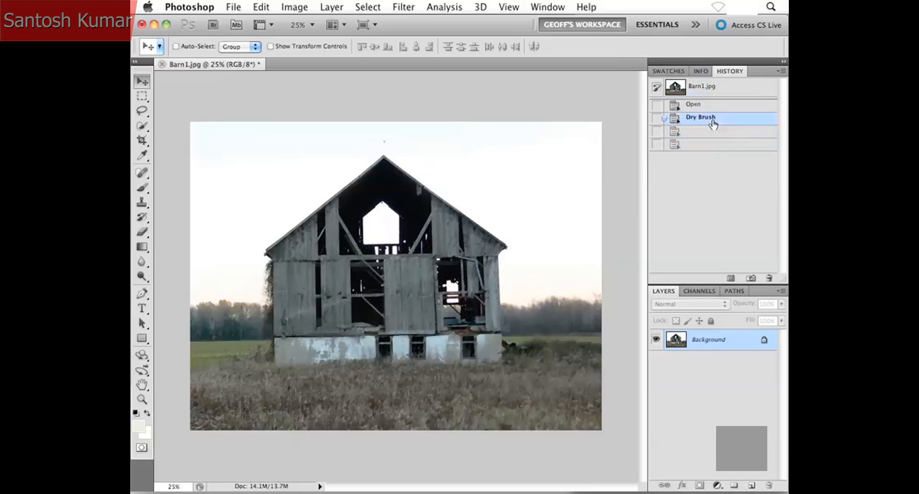
pyautogui.click(705, 144)
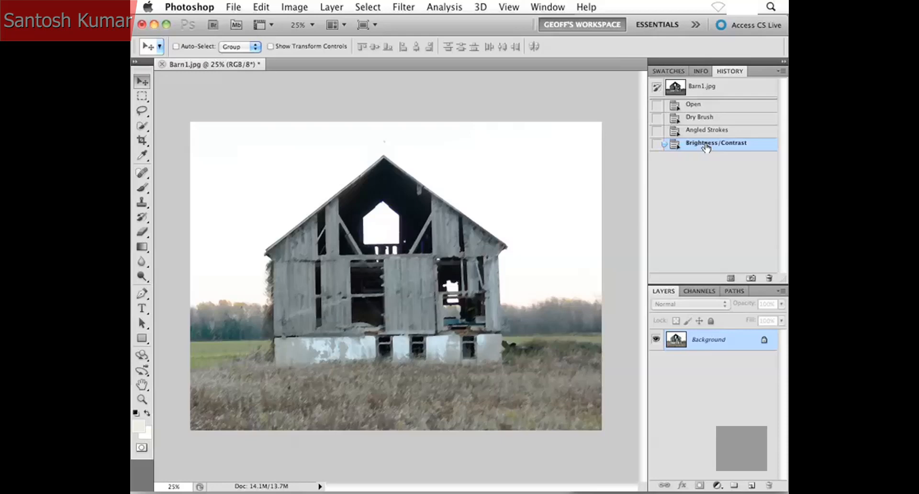
# Step: Step backward through the history to the Open state, and step forward again to the Brightness/Contrast state
pyautogui.press('super+z')
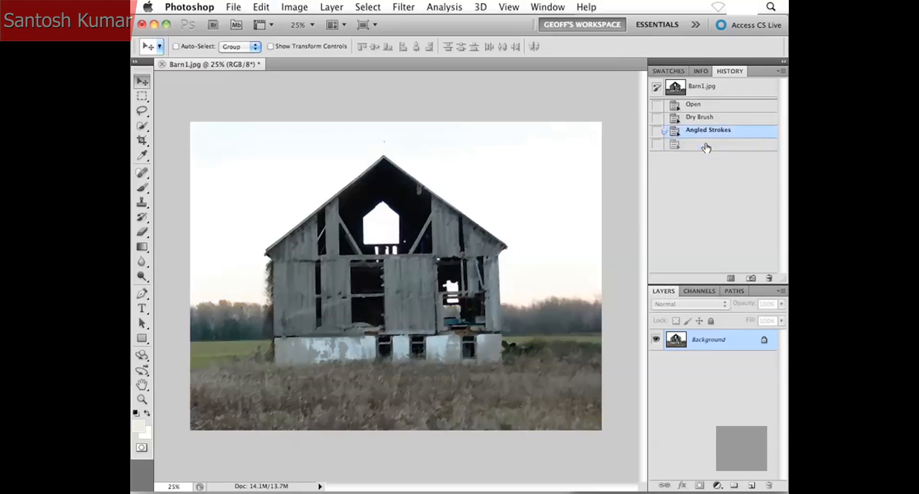
pyautogui.press('alt+super+z')
pyautogui.press('alt+super+z')
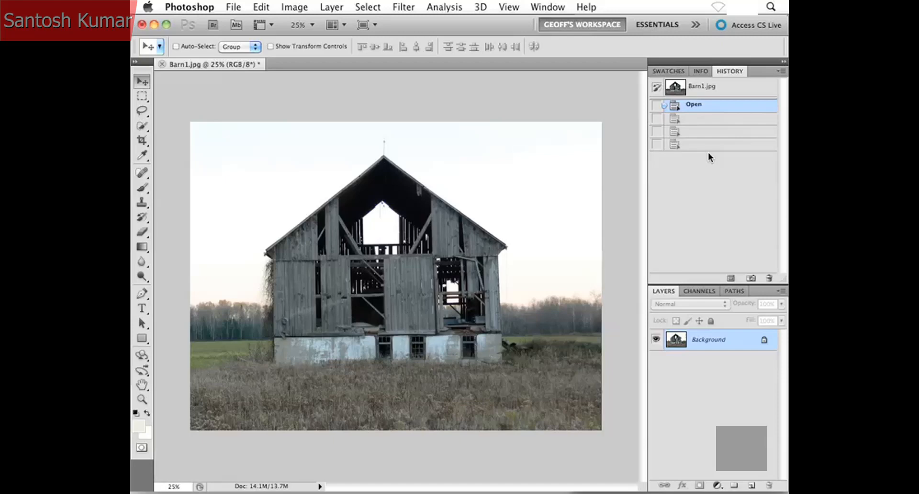
pyautogui.press('super+shift+z')
pyautogui.press('super+shift+z')
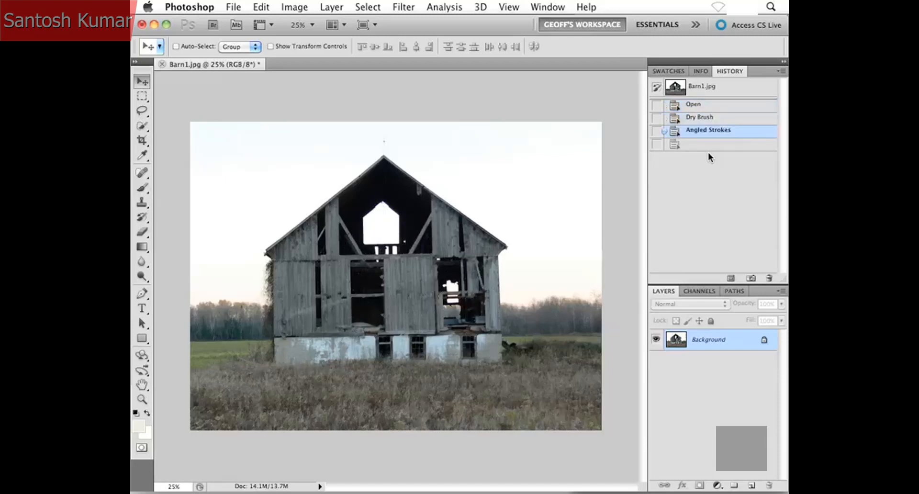
pyautogui.press('super+shift+z')
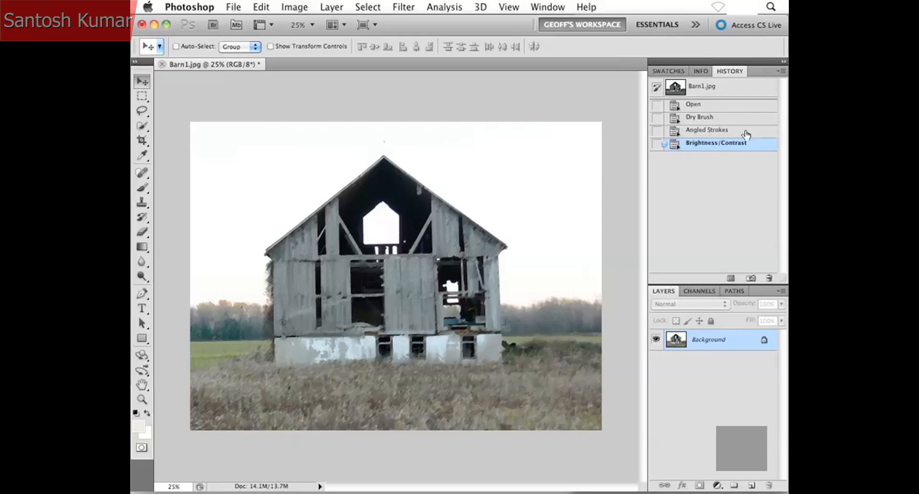
# Step: Create a history snapshot of the full document named Snapshot 1
pyautogui.click(780, 71)
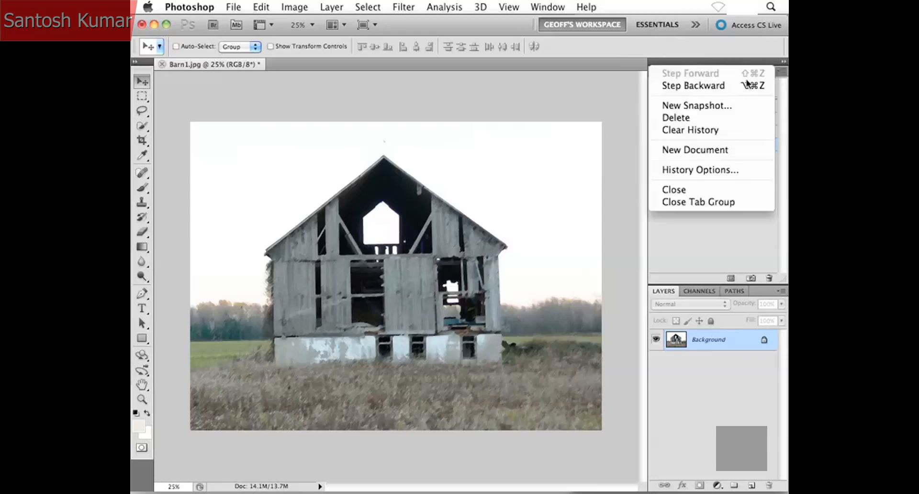
pyautogui.click(725, 112)
pyautogui.moveTo(559, 161); pyautogui.dragTo(564, 133)
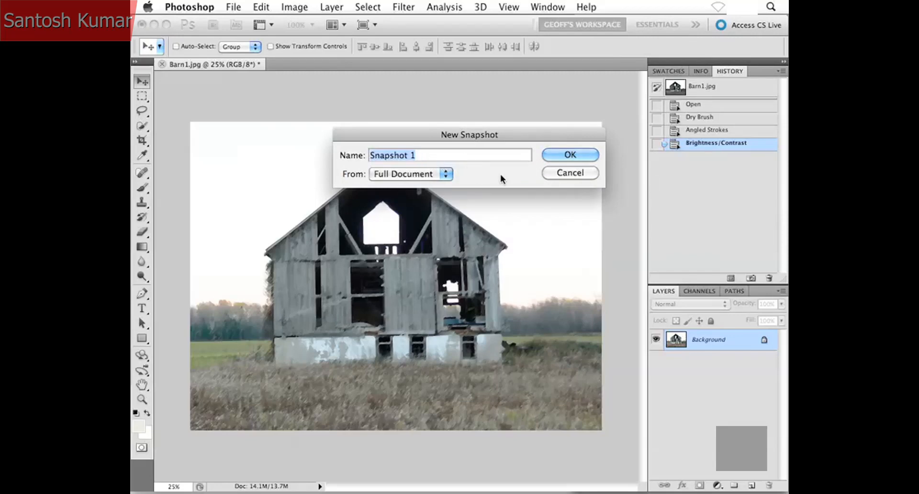
pyautogui.click(556, 155)
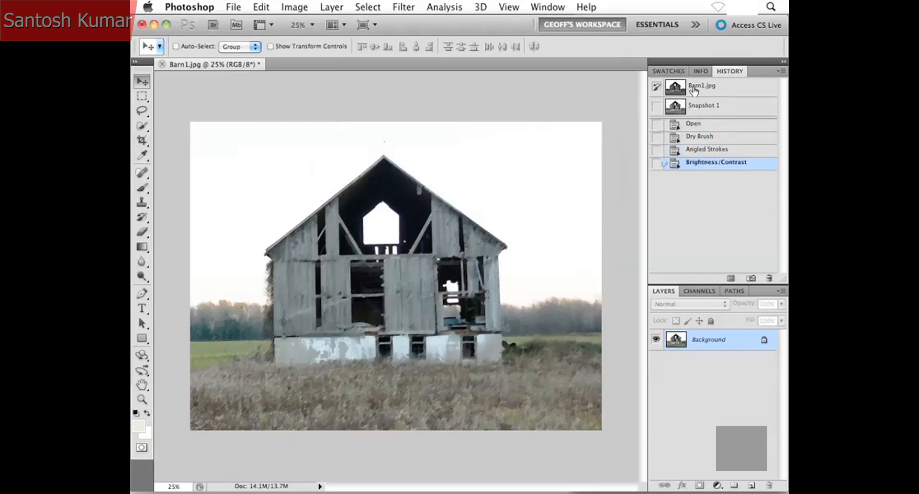
# Step: Return the image to the original Barn1.jpg snapshot
pyautogui.click(732, 92)
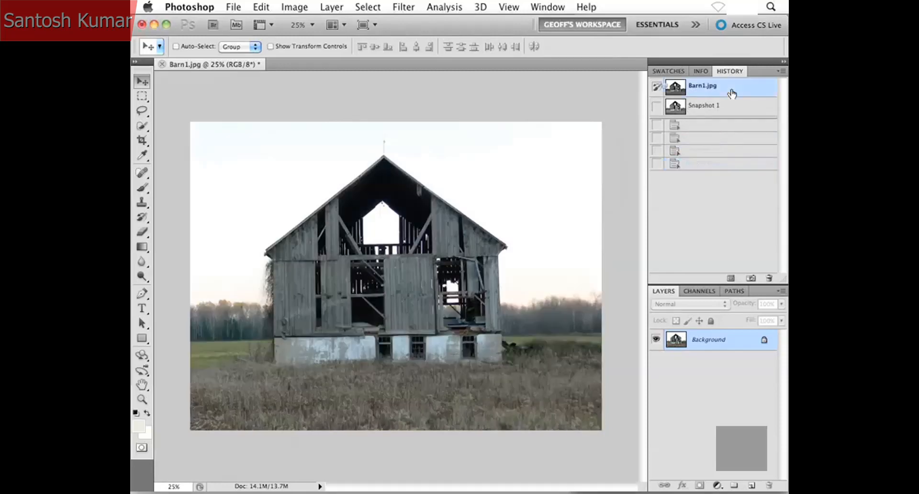
# Step: Compare the image between the original Barn1.jpg and Snapshot 1 snapshots, and restore the Brightness/Contrast history state
pyautogui.click(731, 107)
pyautogui.click(728, 89)
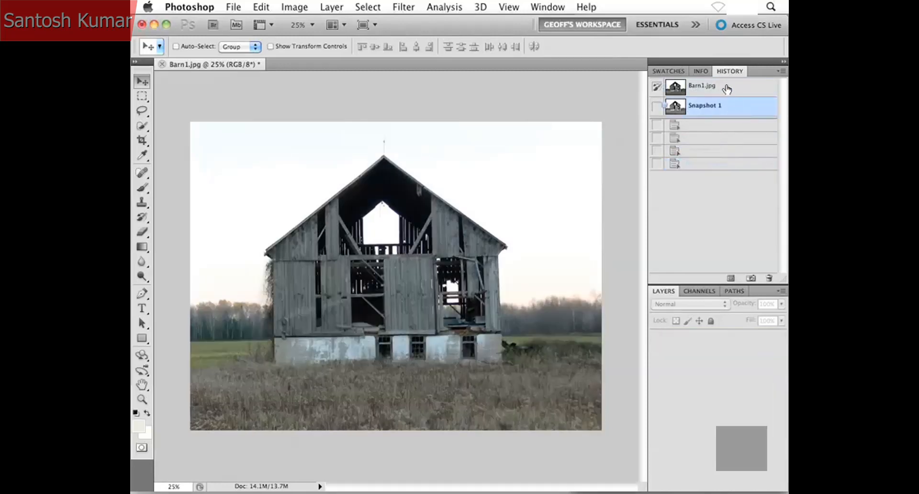
pyautogui.click(728, 106)
pyautogui.click(728, 91)
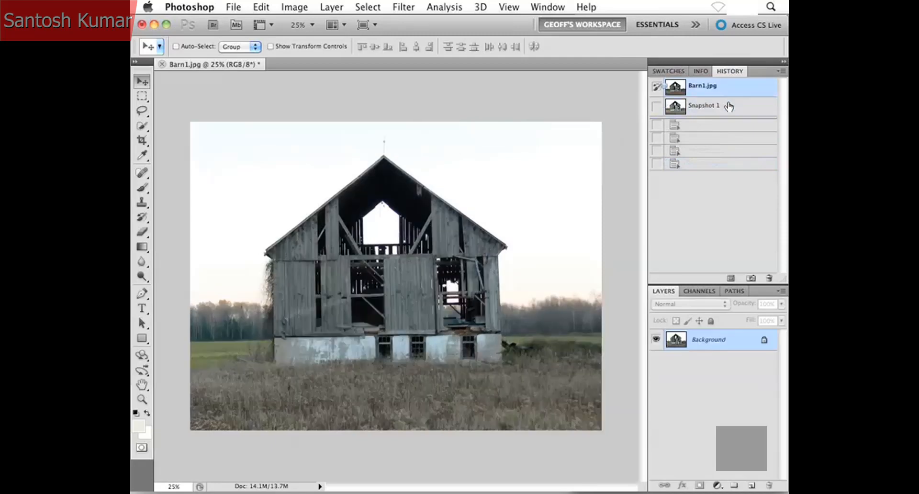
pyautogui.click(729, 106)
pyautogui.click(726, 91)
pyautogui.click(729, 105)
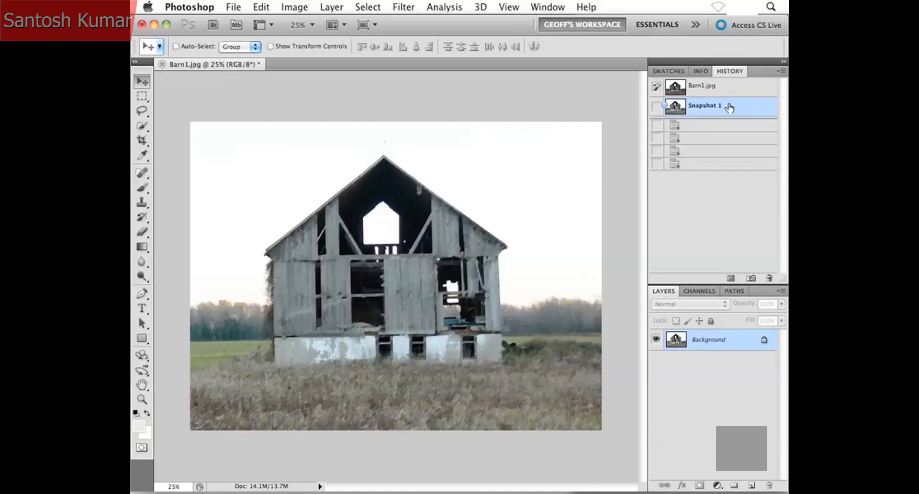
pyautogui.click(690, 164)
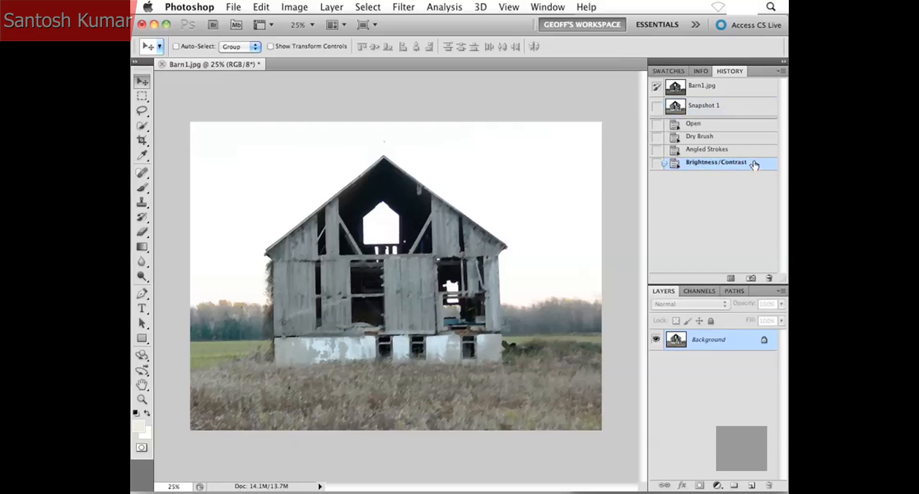
# Step: Create a new document from the current Brightness/Contrast history state
pyautogui.click(778, 71)
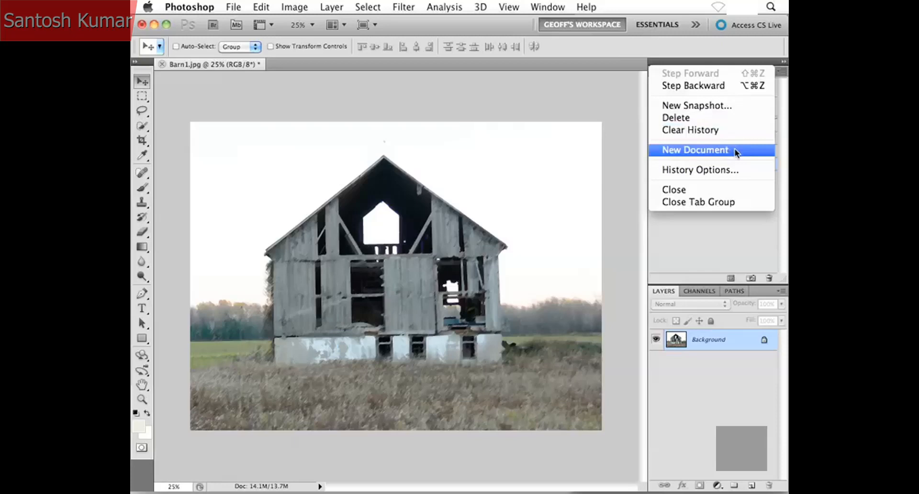
pyautogui.click(704, 230)
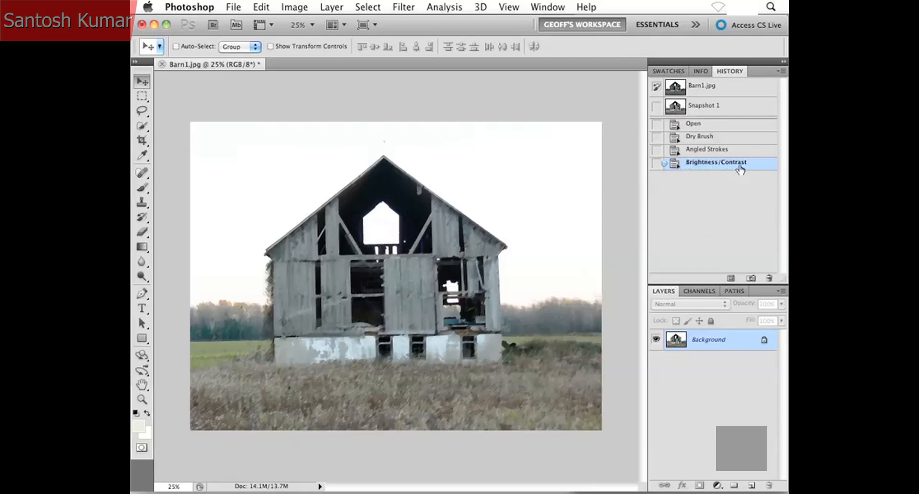
pyautogui.click(779, 71)
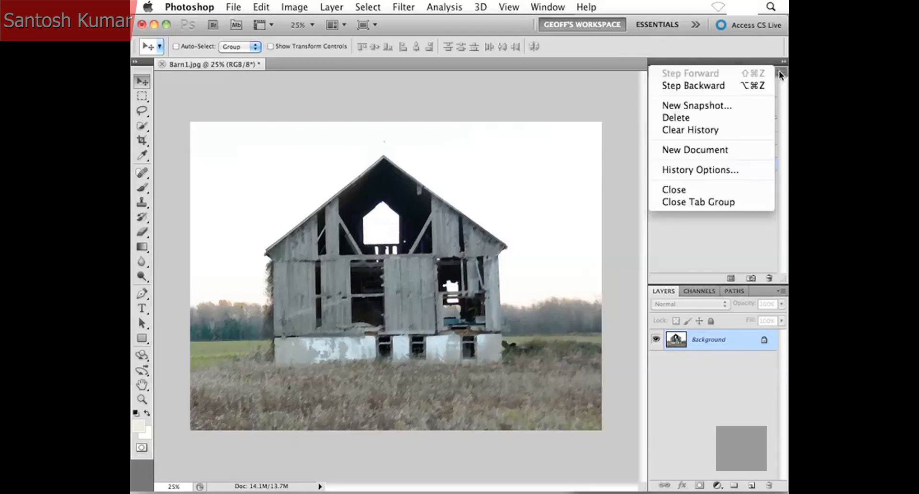
pyautogui.click(746, 150)
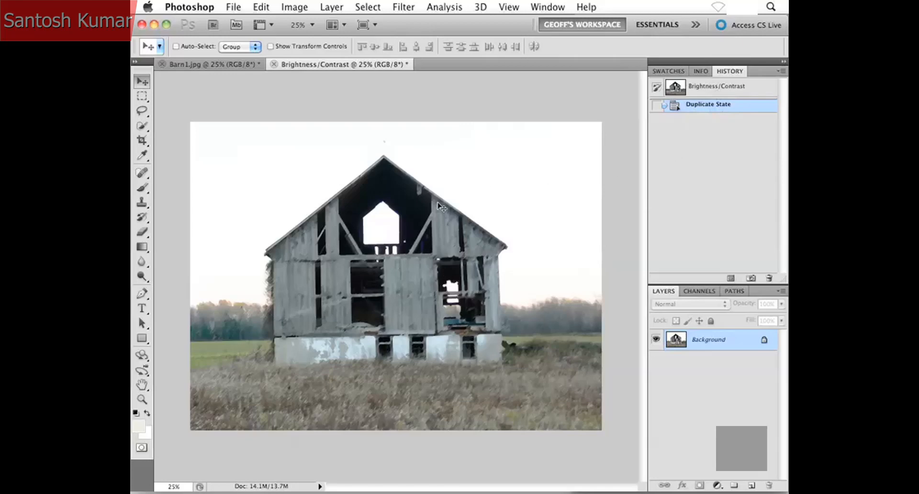
# Step: Check the original Barn1.jpg document, return to the duplicate Brightness/Contrast document and close it without saving
pyautogui.click(215, 64)
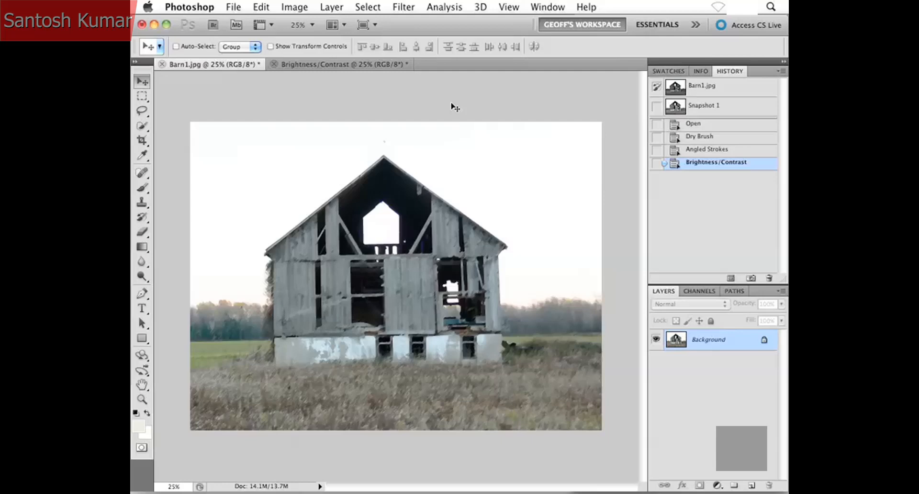
pyautogui.click(327, 64)
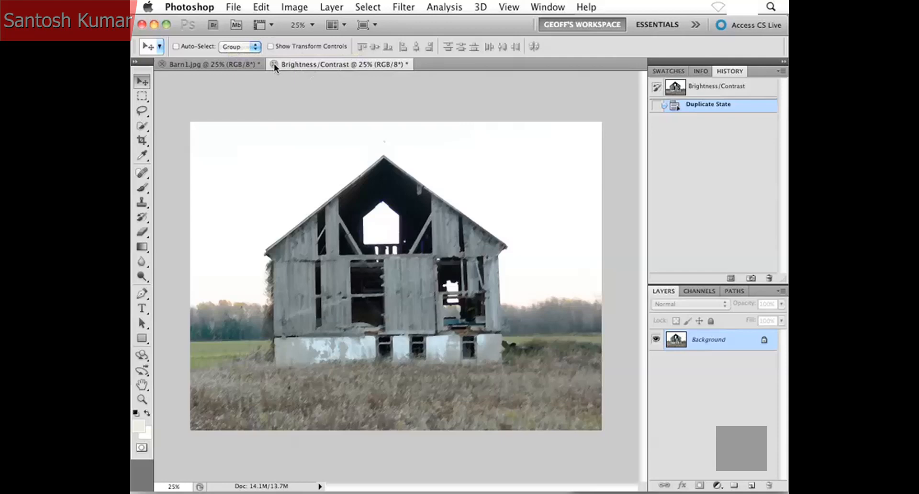
pyautogui.press('super+w')
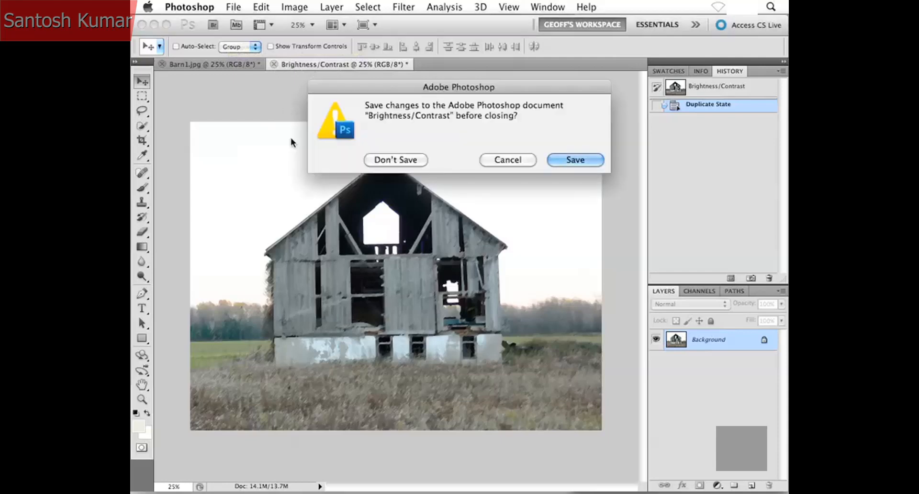
pyautogui.click(377, 159)
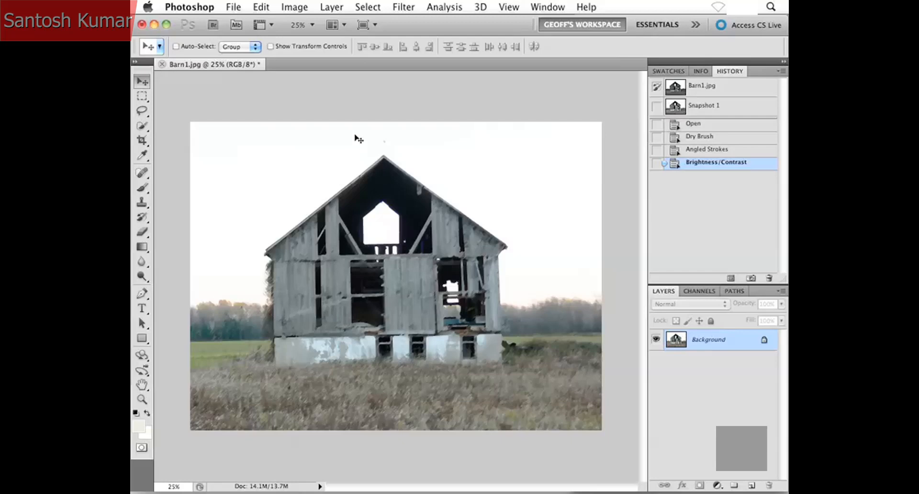
# Step: Revert Barn1.jpg to its saved version, check the Brightness/Contrast state in the history, and return to the Revert state
pyautogui.click(233, 7)
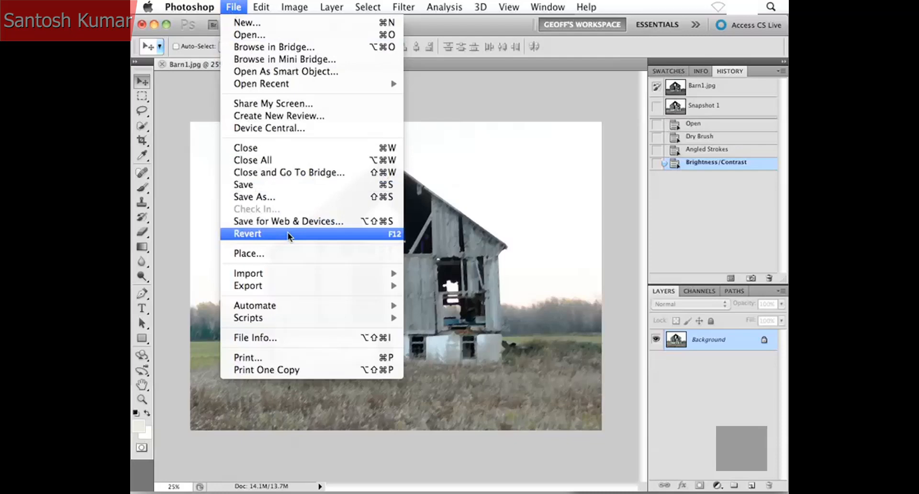
pyautogui.click(378, 234)
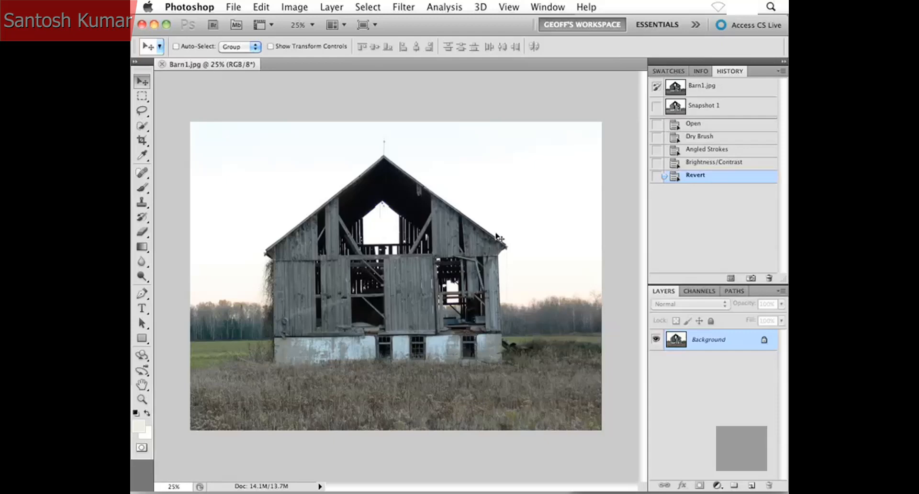
pyautogui.click(716, 165)
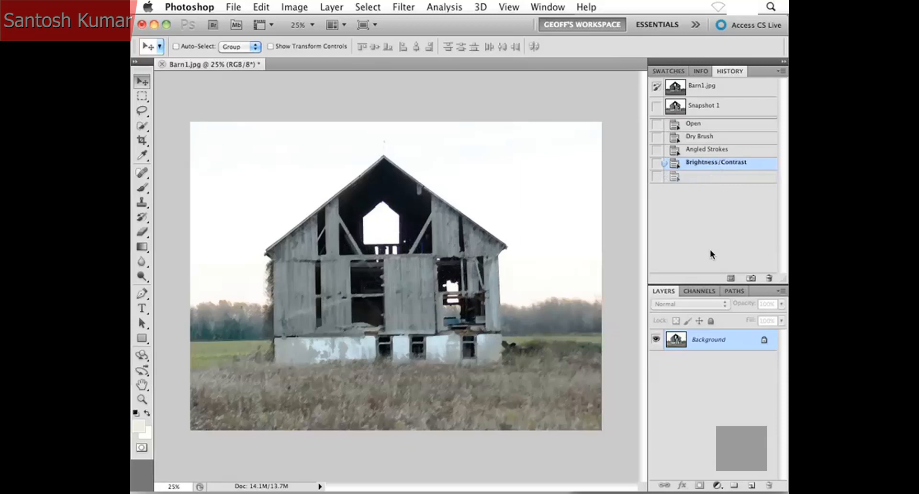
pyautogui.click(700, 176)
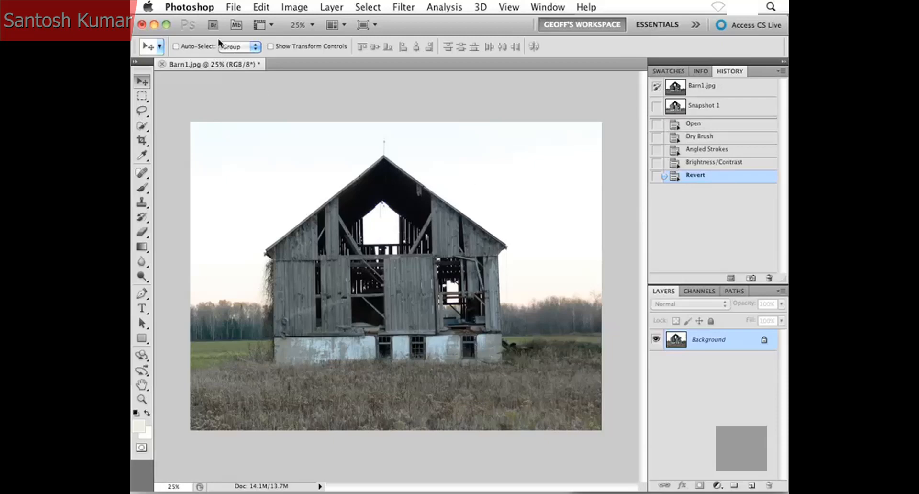
# Step: Look up the History States setting in the Performance preferences and close the preferences without changing anything
pyautogui.click(197, 9)
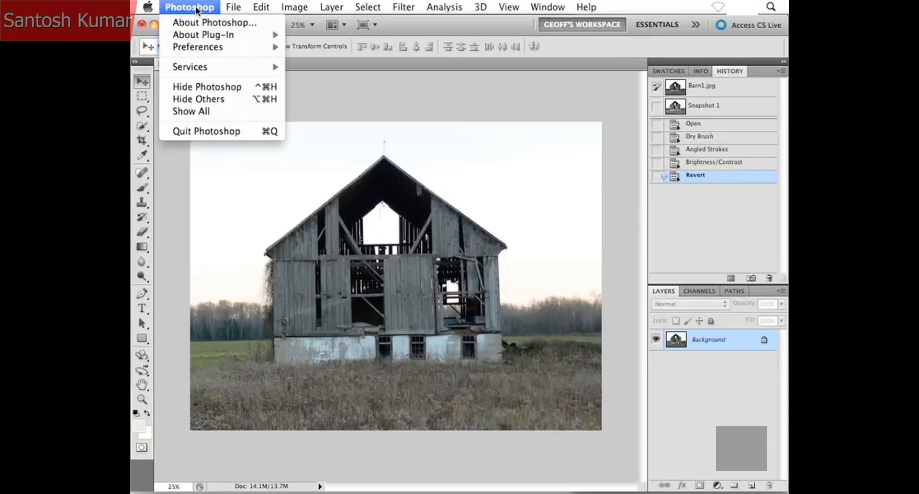
pyautogui.moveTo(198, 47)
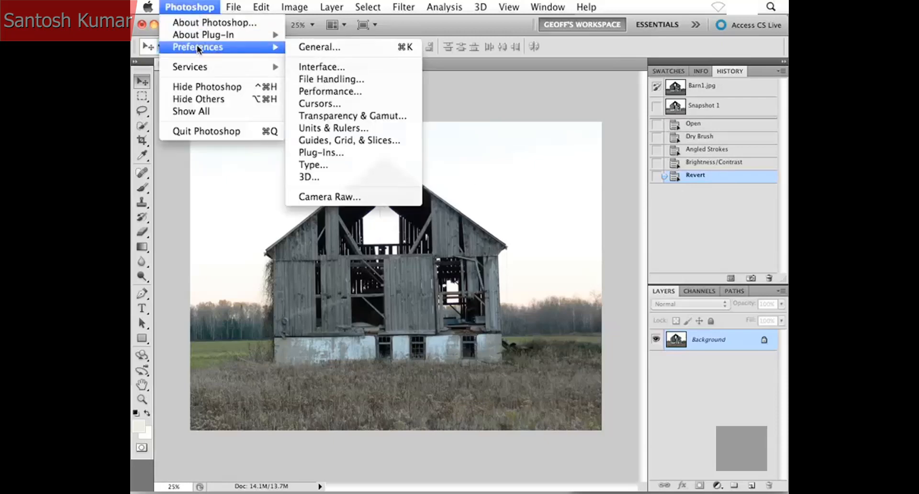
pyautogui.click(337, 92)
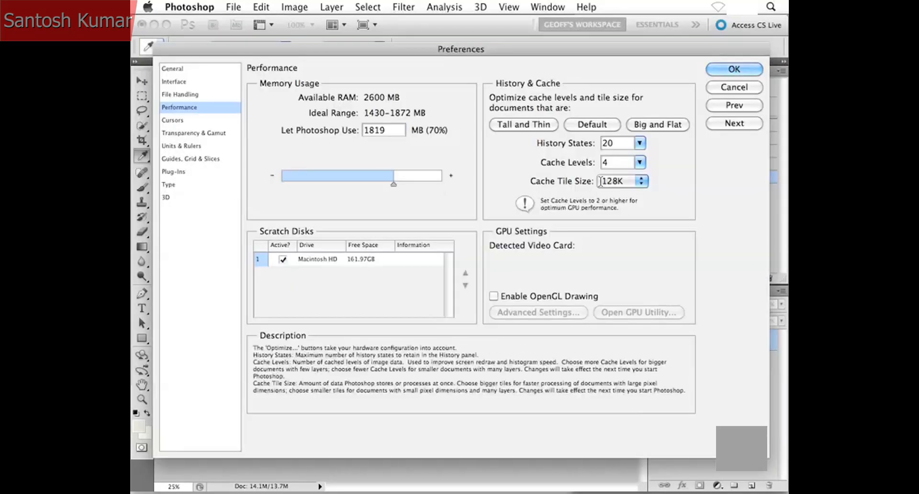
pyautogui.doubleClick(617, 145)
pyautogui.click(716, 89)
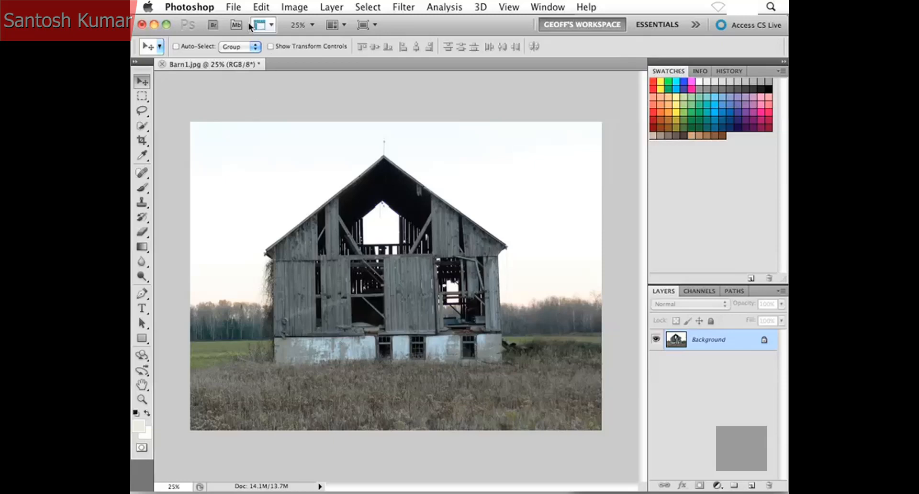
# Step: Examine the file formats available when saving Barn1.jpg under another name, and cancel without saving
pyautogui.click(234, 7)
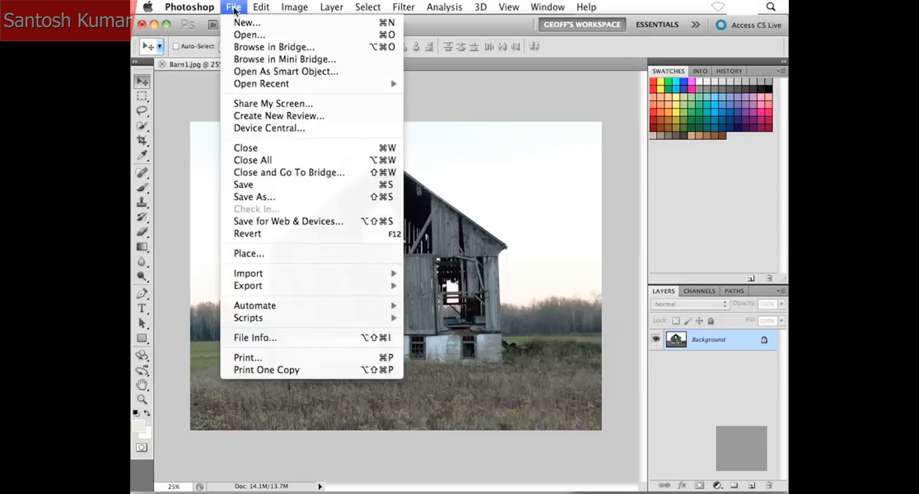
pyautogui.click(280, 197)
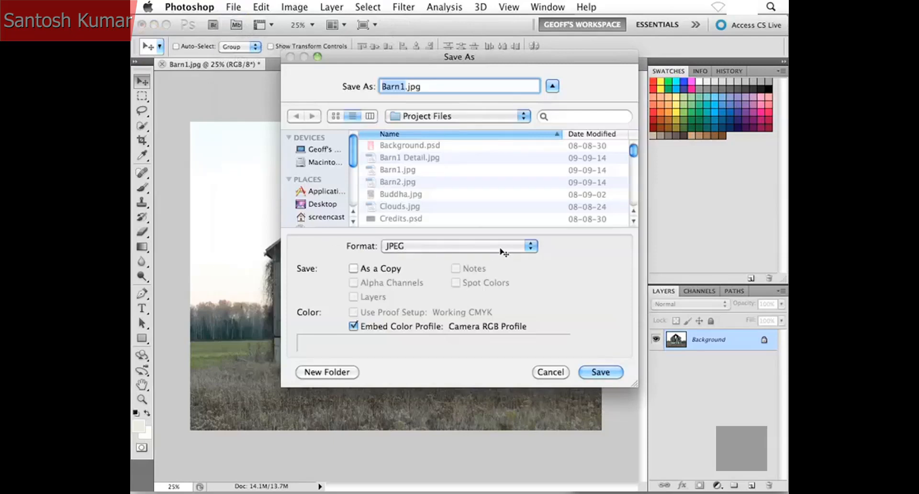
pyautogui.click(530, 246)
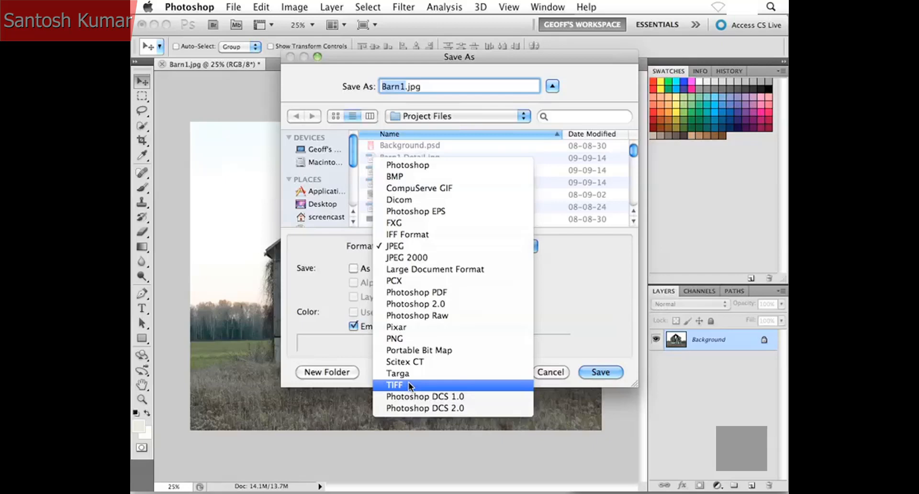
pyautogui.click(575, 292)
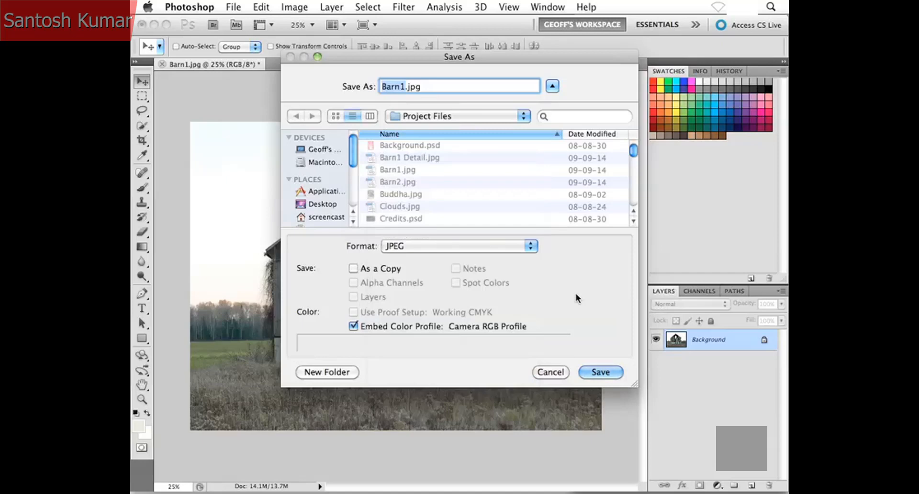
pyautogui.click(551, 372)
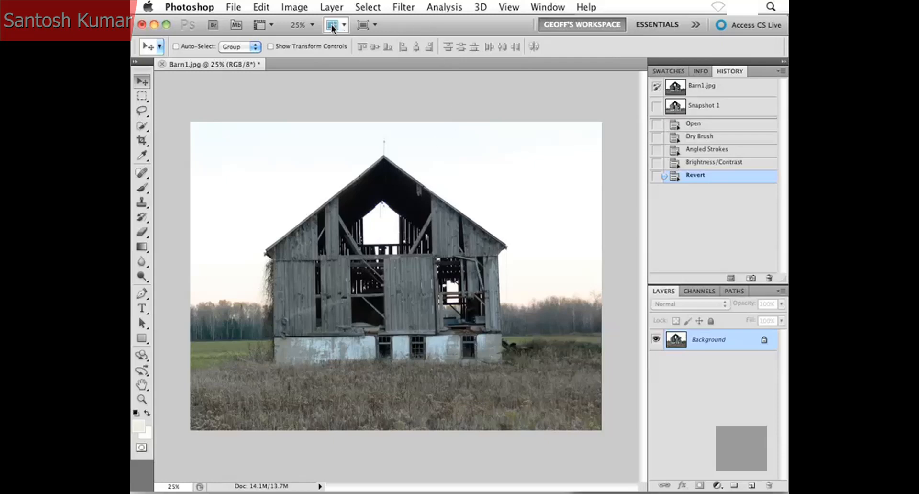
# Step: Show Mini Bridge, start browsing files and display the contents of the Desktop folder
pyautogui.click(236, 25)
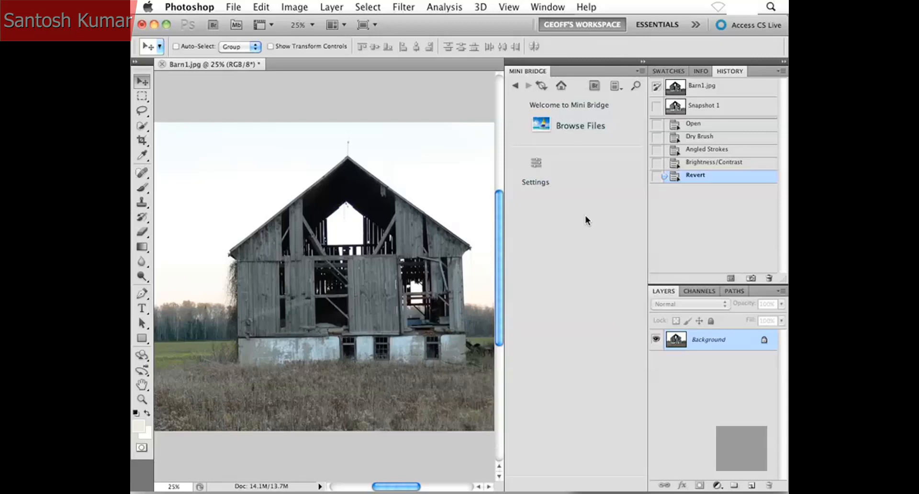
pyautogui.click(541, 127)
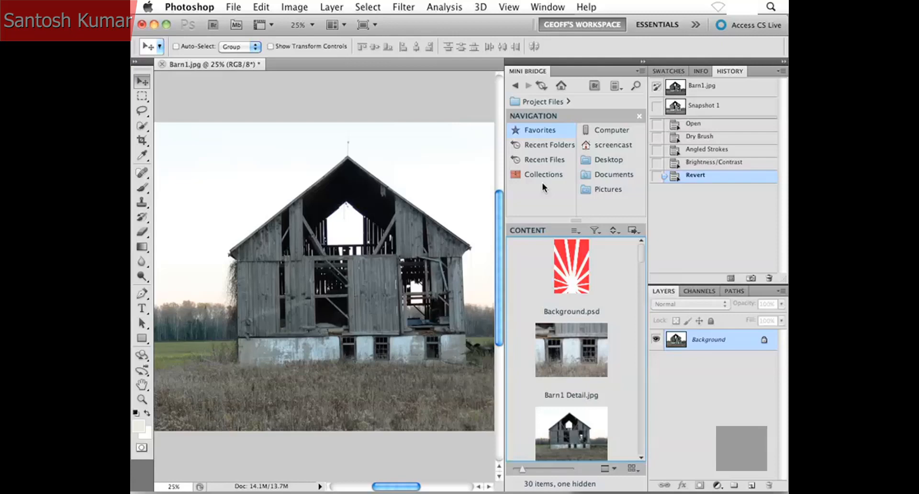
pyautogui.click(587, 161)
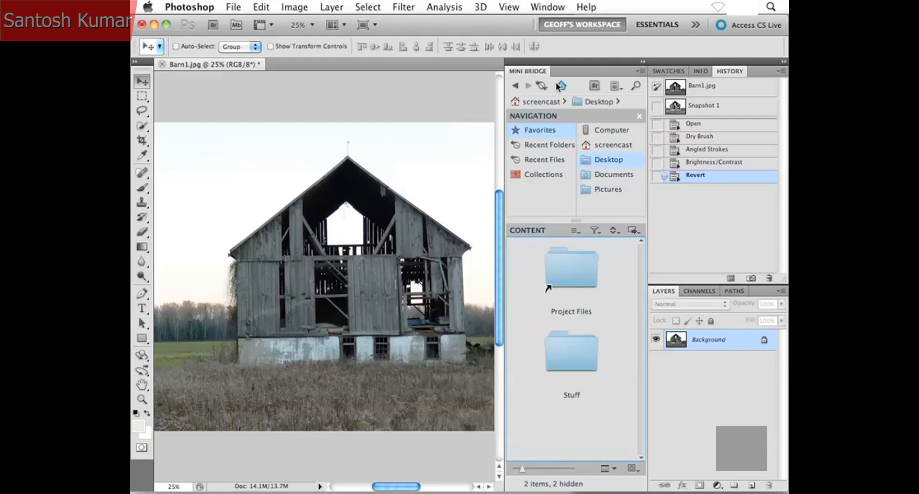
# Step: Undock Mini Bridge as a resized floating panel over the image, and open the Project Files folder in it
pyautogui.moveTo(536, 73); pyautogui.dragTo(413, 73)
pyautogui.moveTo(514, 359); pyautogui.dragTo(621, 359)
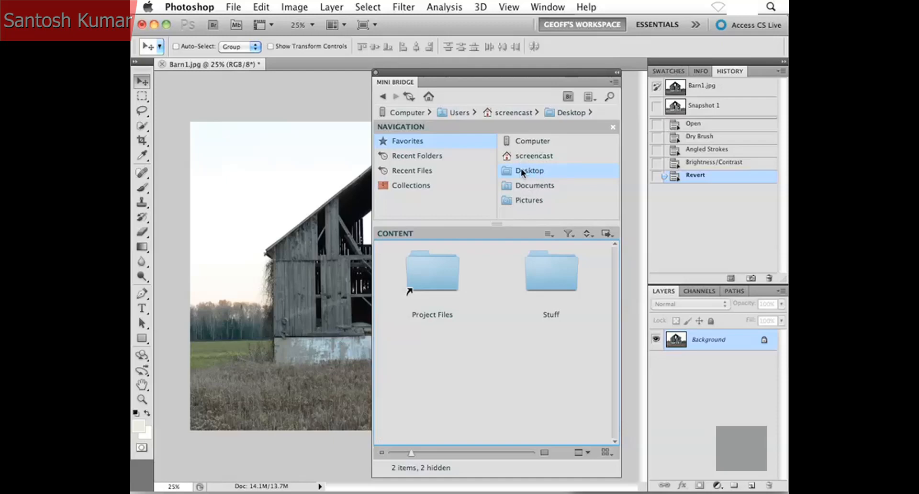
pyautogui.click(437, 272)
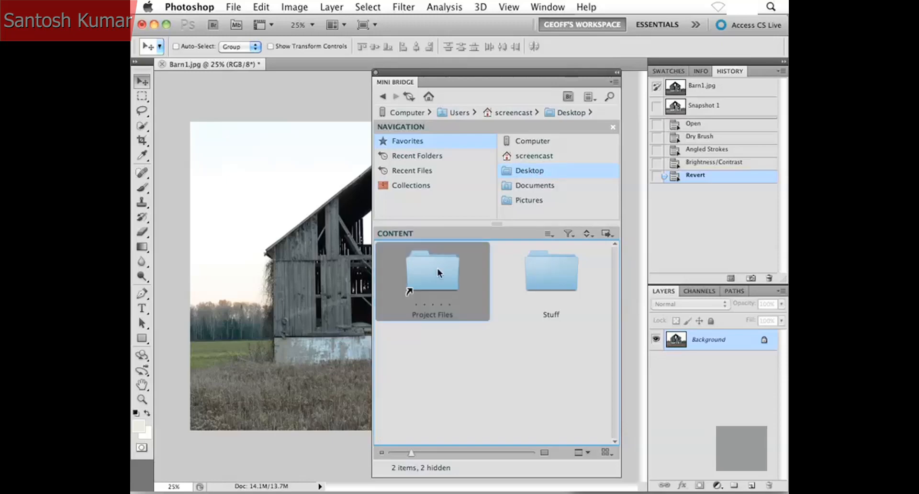
pyautogui.doubleClick(438, 268)
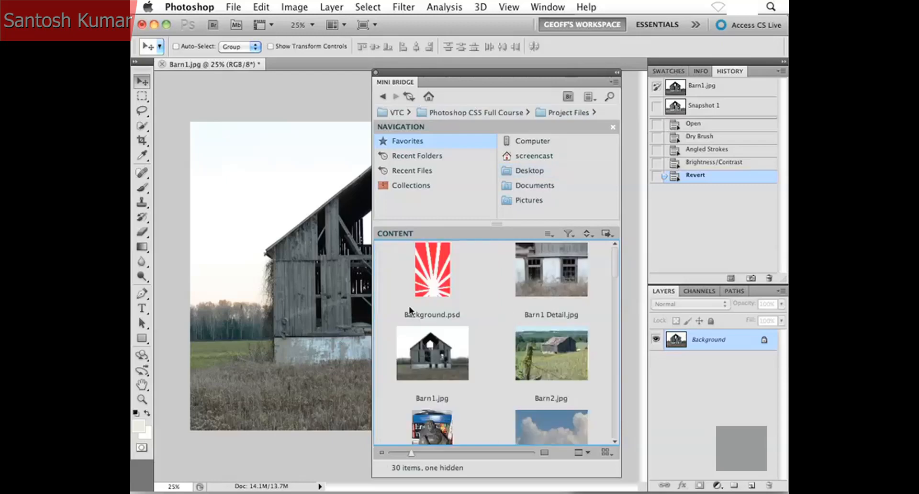
# Step: Widen the floating Mini Bridge panel and enlarge its content thumbnails to two per row
pyautogui.moveTo(372, 319); pyautogui.dragTo(316, 320)
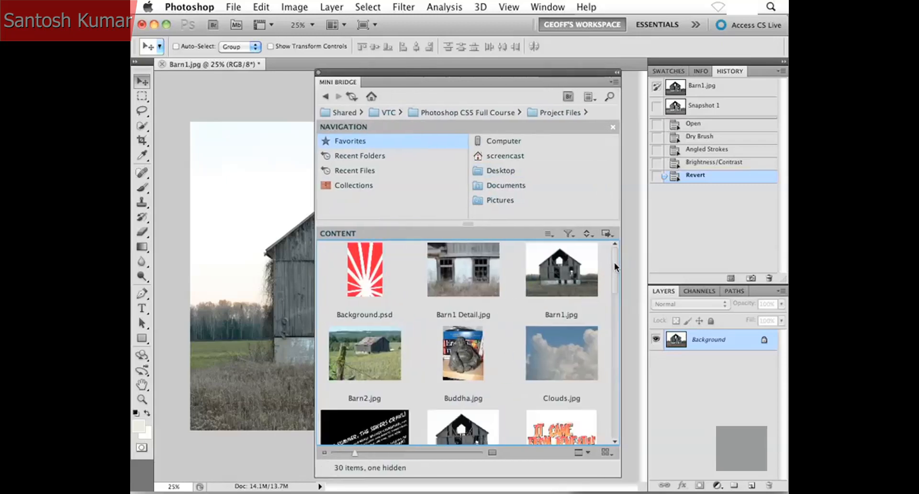
pyautogui.moveTo(613, 262)
pyautogui.mouseDown()
pyautogui.moveTo(618, 414)
pyautogui.moveTo(610, 257)
pyautogui.mouseUp()
pyautogui.moveTo(353, 451)
pyautogui.mouseDown()
pyautogui.moveTo(455, 455)
pyautogui.moveTo(365, 452)
pyautogui.mouseUp()
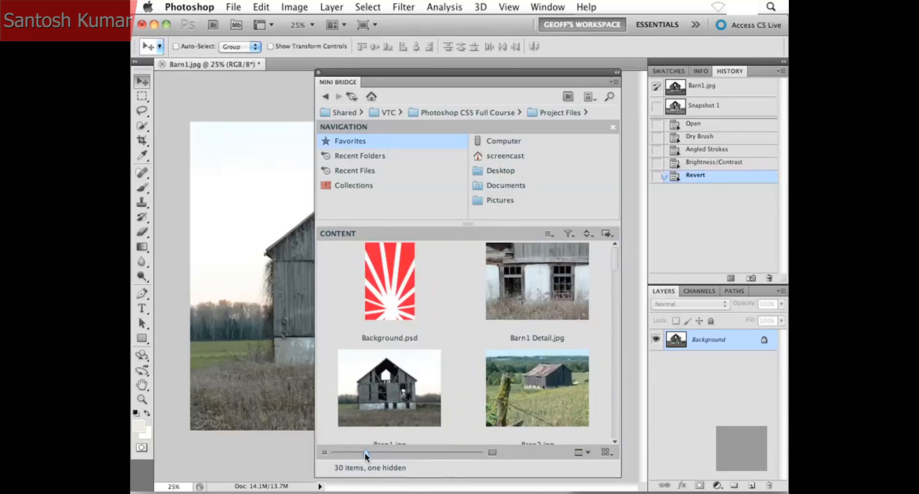
pyautogui.click(587, 452)
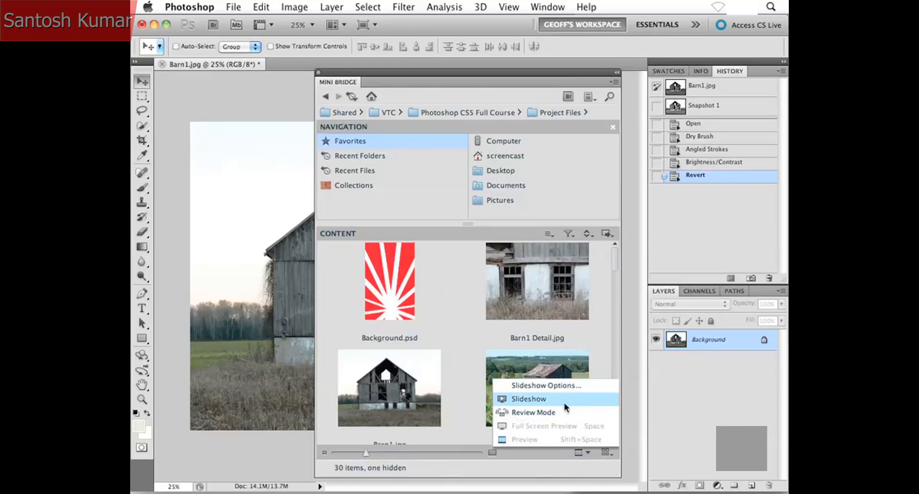
pyautogui.click(587, 412)
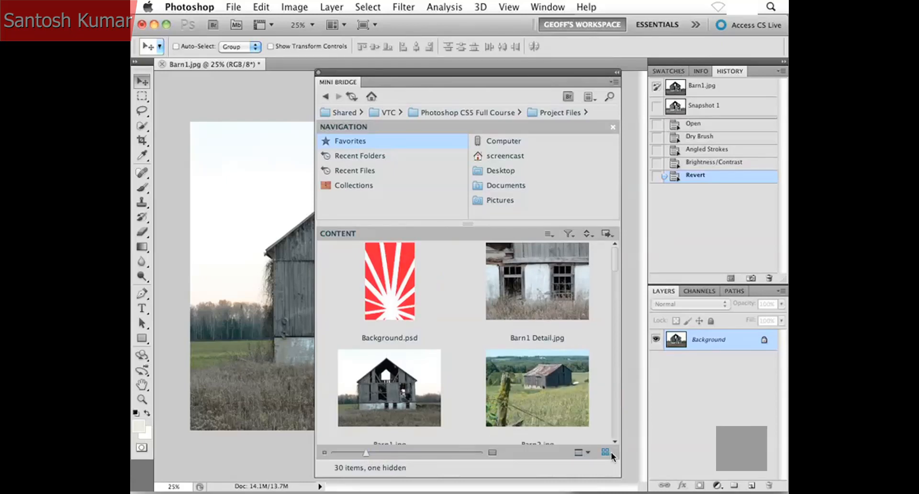
# Step: Show the Mini Bridge content as details, and return it to the thumbnail view
pyautogui.click(606, 453)
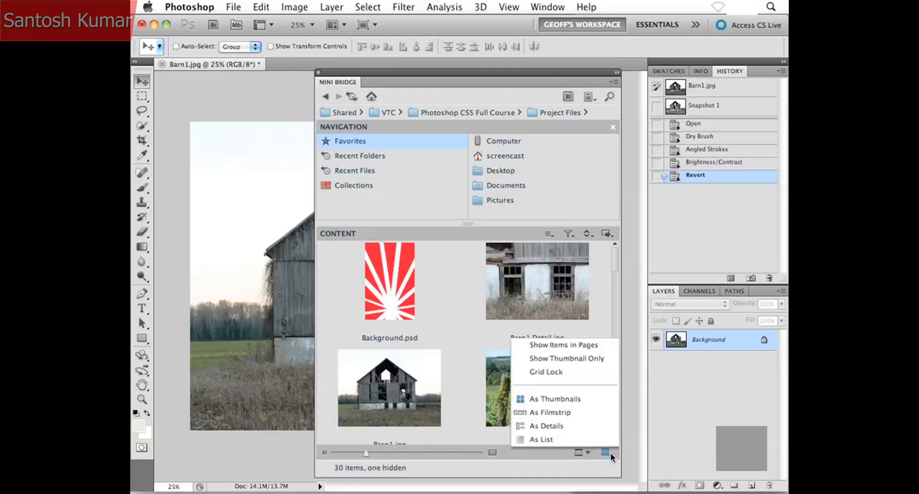
pyautogui.click(572, 424)
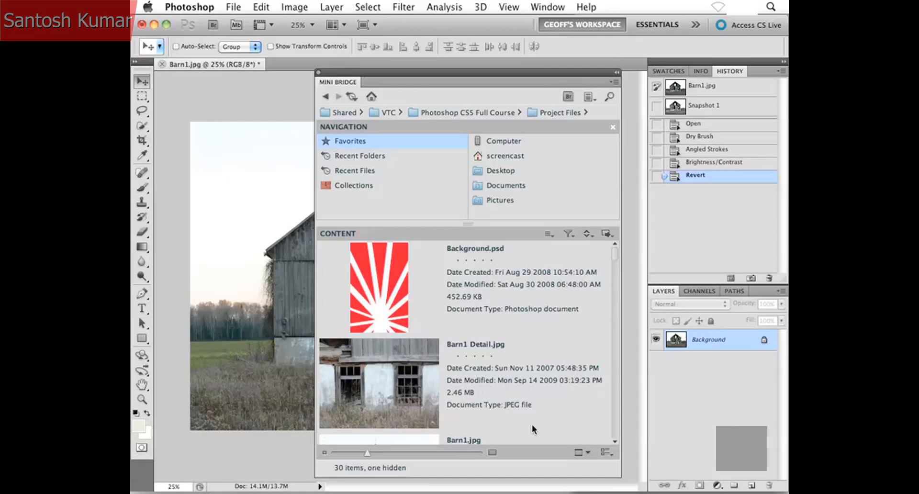
pyautogui.click(605, 451)
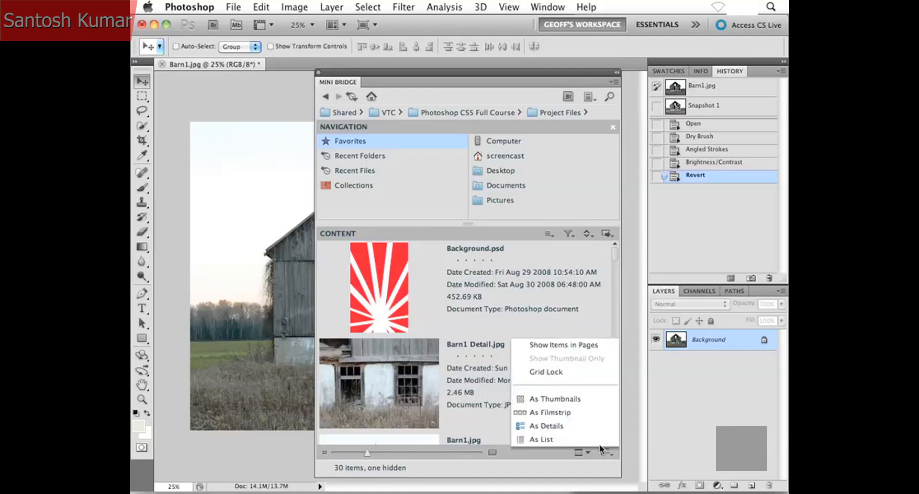
pyautogui.click(570, 399)
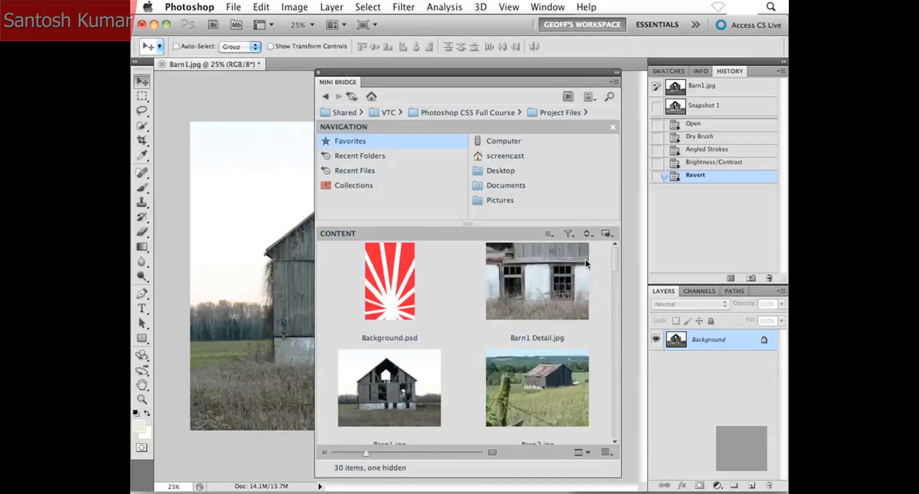
# Step: Examine the display and selection options and the rating and label filters for the Mini Bridge content, leaving them as they are
pyautogui.click(550, 235)
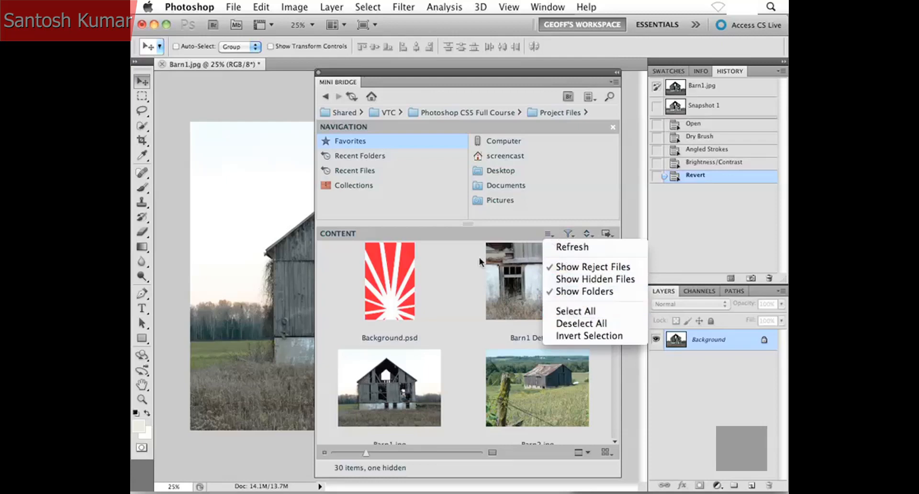
pyautogui.click(437, 260)
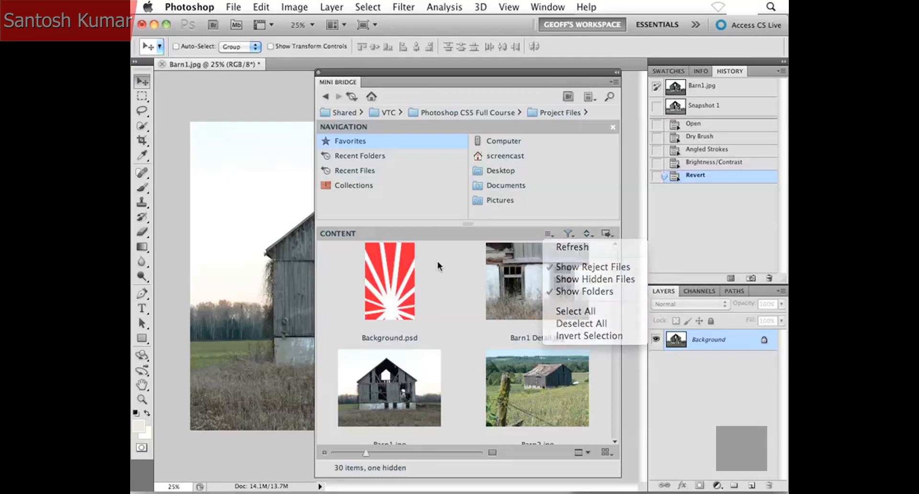
pyautogui.click(569, 234)
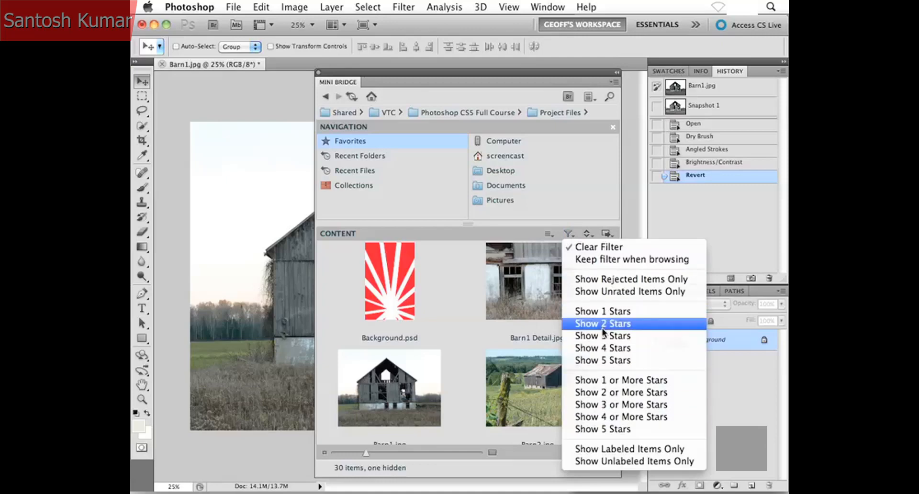
pyautogui.click(466, 254)
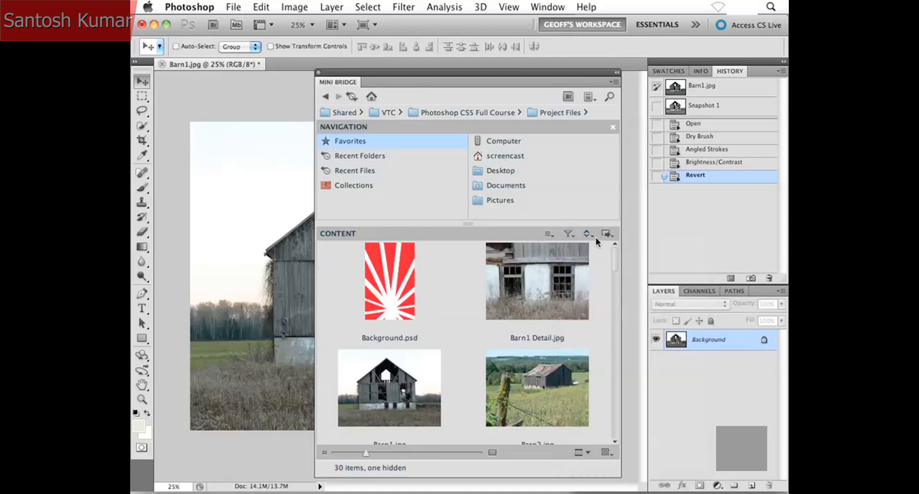
# Step: Open Barn2.jpg from the Project Files content in Mini Bridge
pyautogui.click(553, 392)
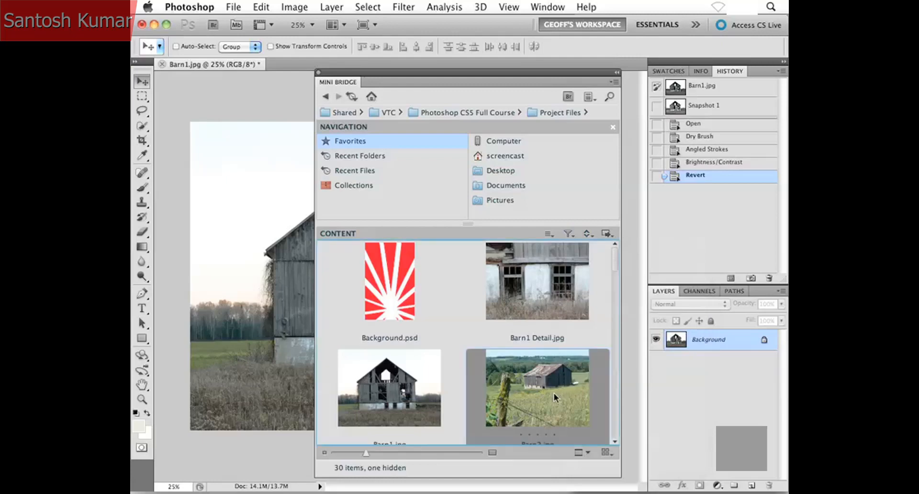
pyautogui.scroll(-3, 539, 362)
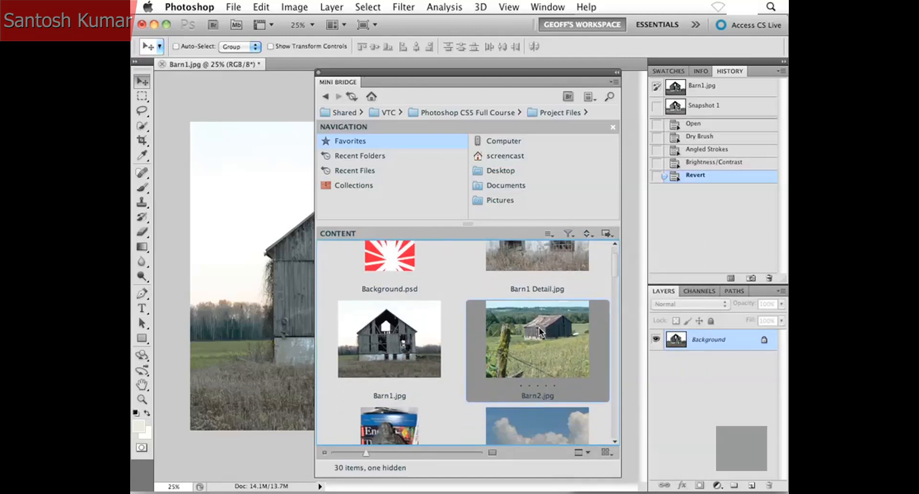
pyautogui.doubleClick(537, 328)
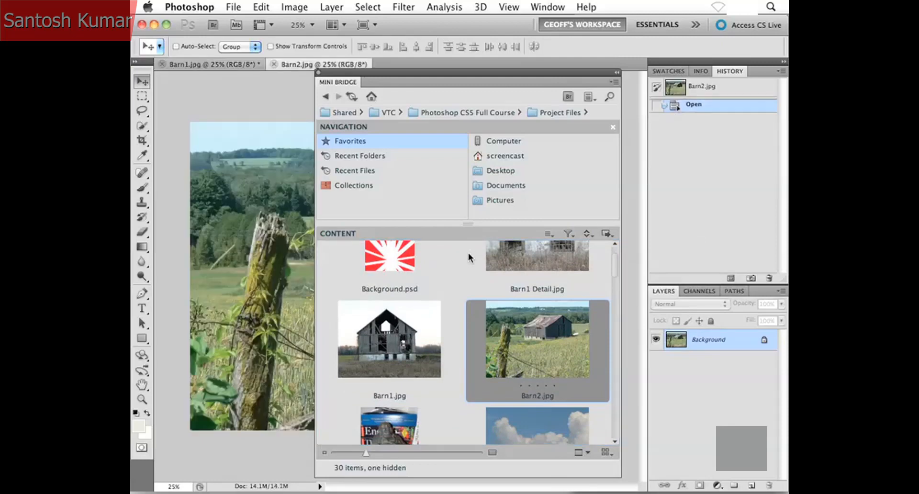
# Step: Dock the floating Mini Bridge panel beside the History and Layers panels, and collapse it to an icon
pyautogui.moveTo(334, 72); pyautogui.dragTo(635, 104)
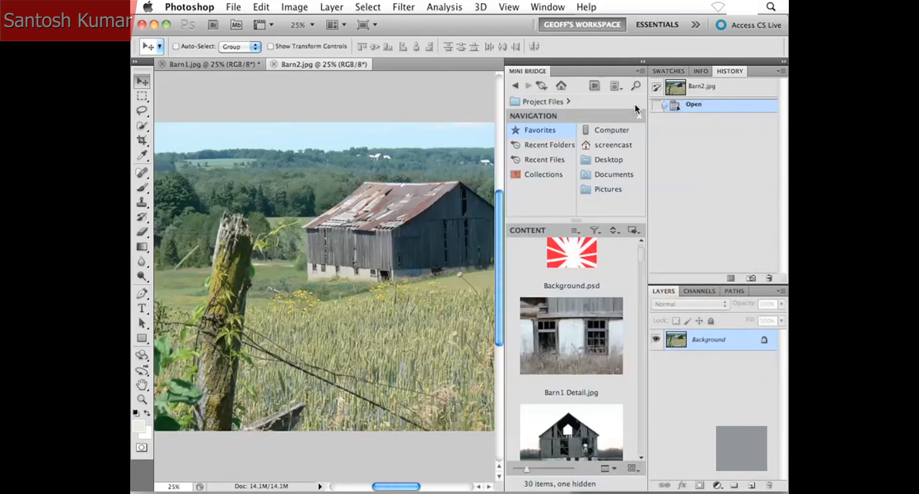
pyautogui.click(642, 62)
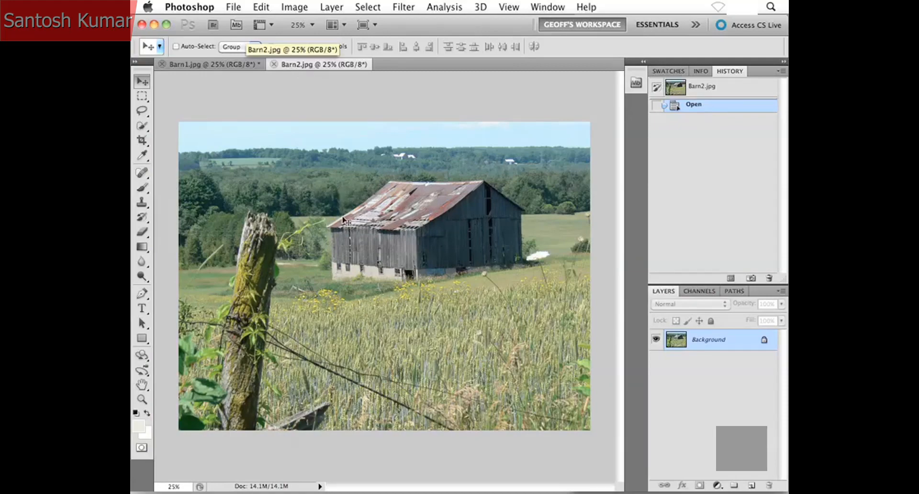
# Step: Switch to Barn1.jpg and back to Barn2.jpg, and briefly expand and re-collapse the docked Mini Bridge
pyautogui.click(232, 67)
pyautogui.click(311, 64)
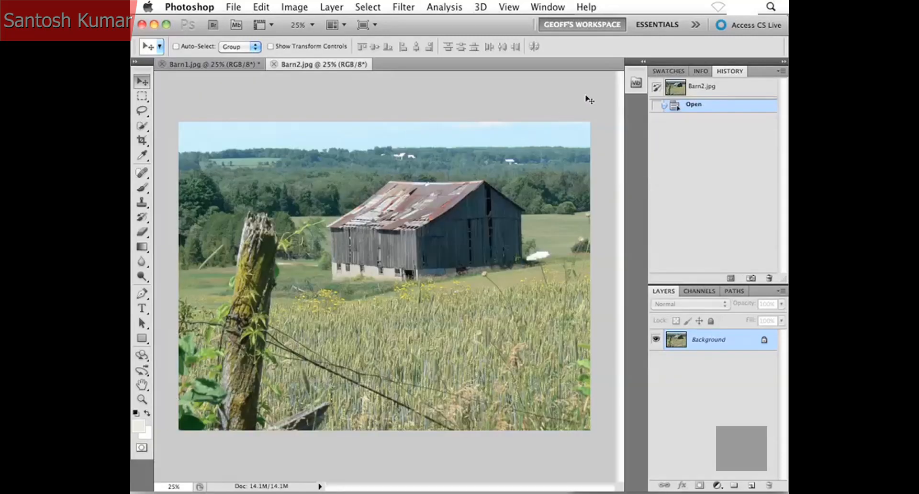
pyautogui.click(634, 76)
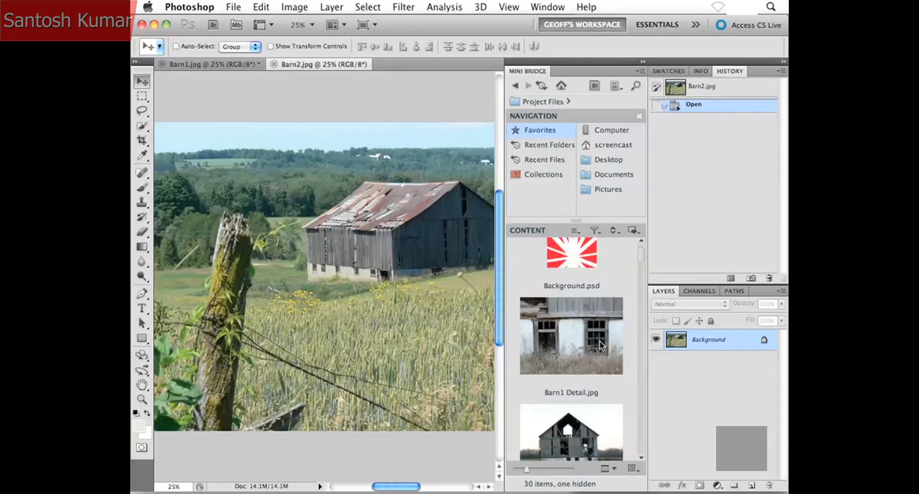
pyautogui.click(574, 62)
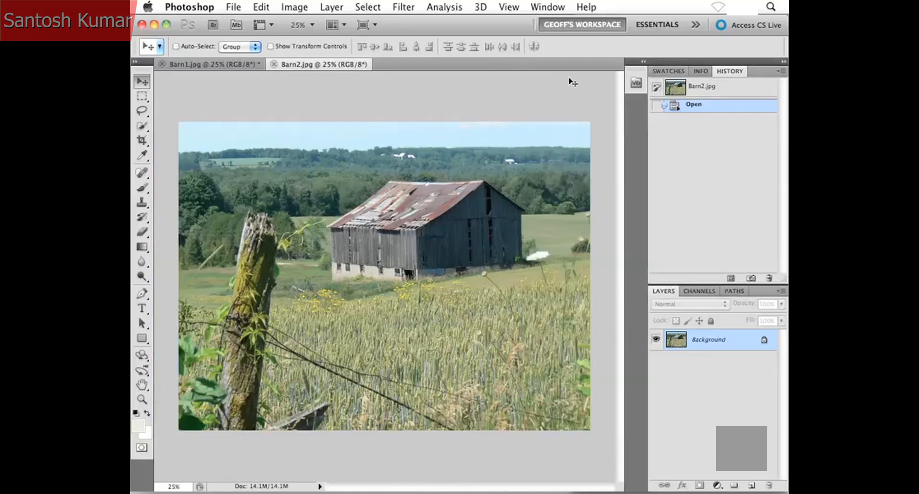